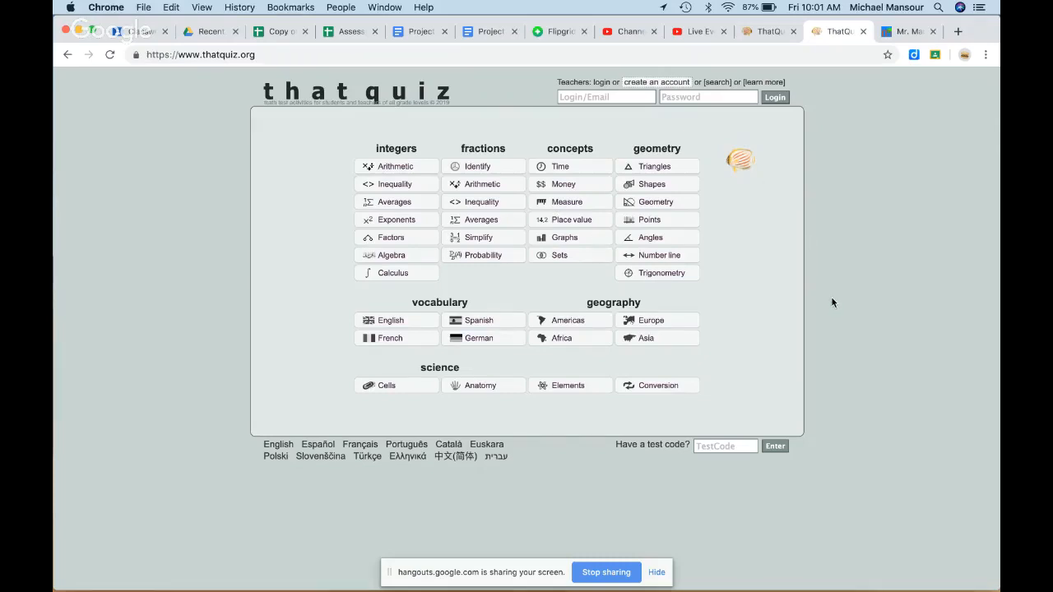
Step: Register a new class named 'EDU 601 - 2019' and choose the student import option
{"action": "left_click", "coordinate": [757, 33]}
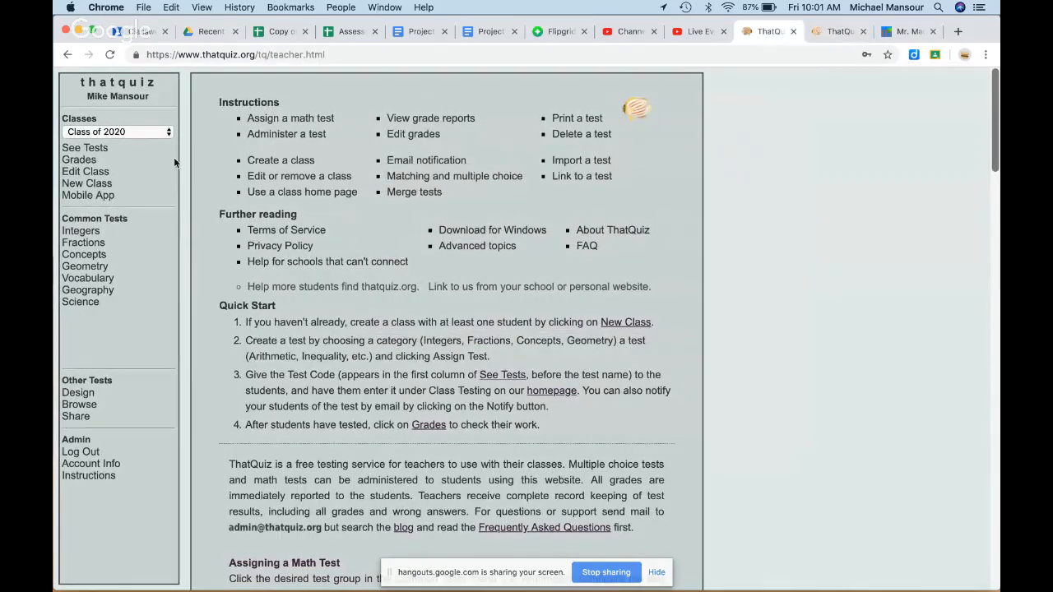
{"action": "left_click", "coordinate": [86, 183]}
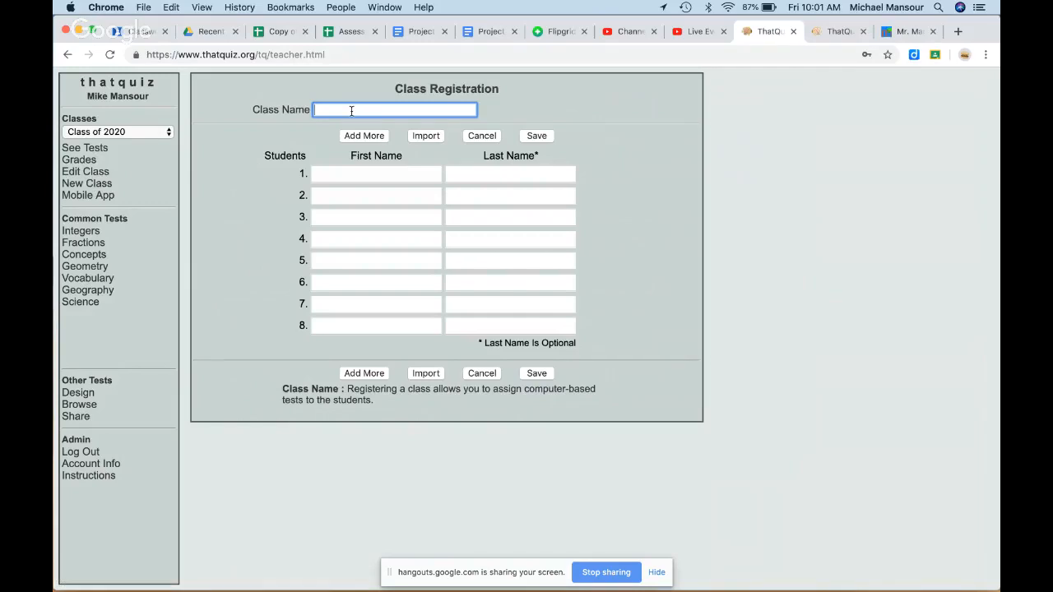
{"action": "type", "text": "EDU 601 - 2019"}
{"action": "left_click", "coordinate": [724, 244]}
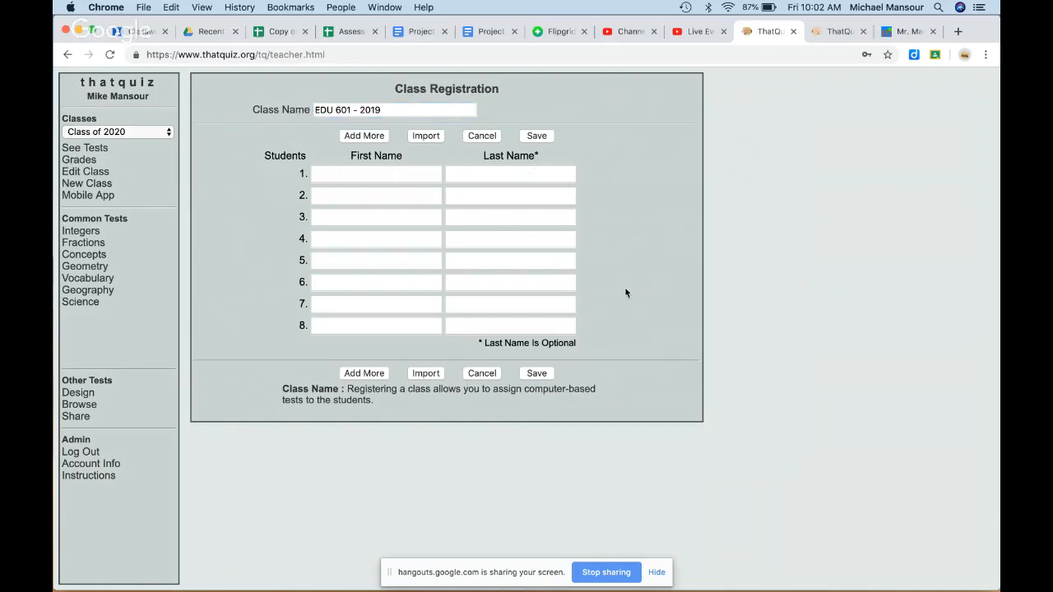
{"action": "left_click", "coordinate": [425, 374]}
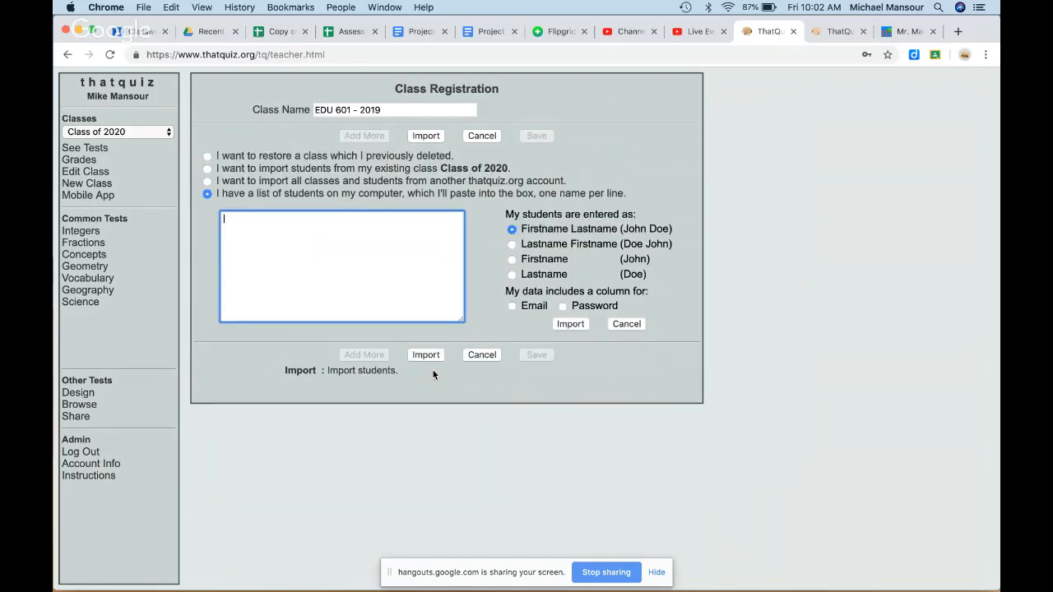
Step: Copy the student roster C23:F25 from the Google Sheets roster and return to ThatQuiz
{"action": "left_click", "coordinate": [281, 31]}
{"action": "left_click", "coordinate": [543, 313]}
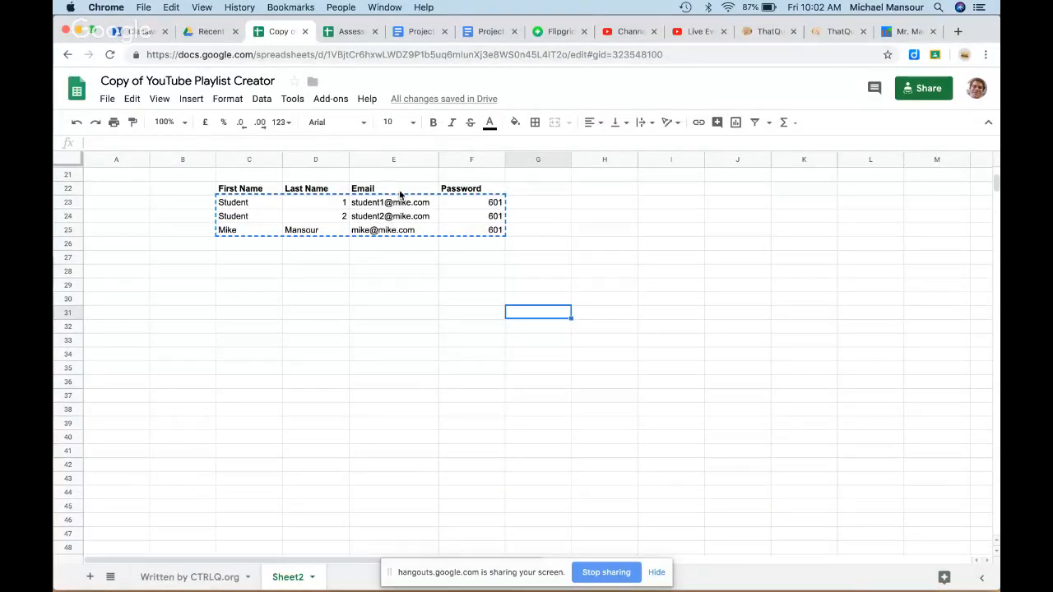
{"action": "left_click", "coordinate": [307, 275]}
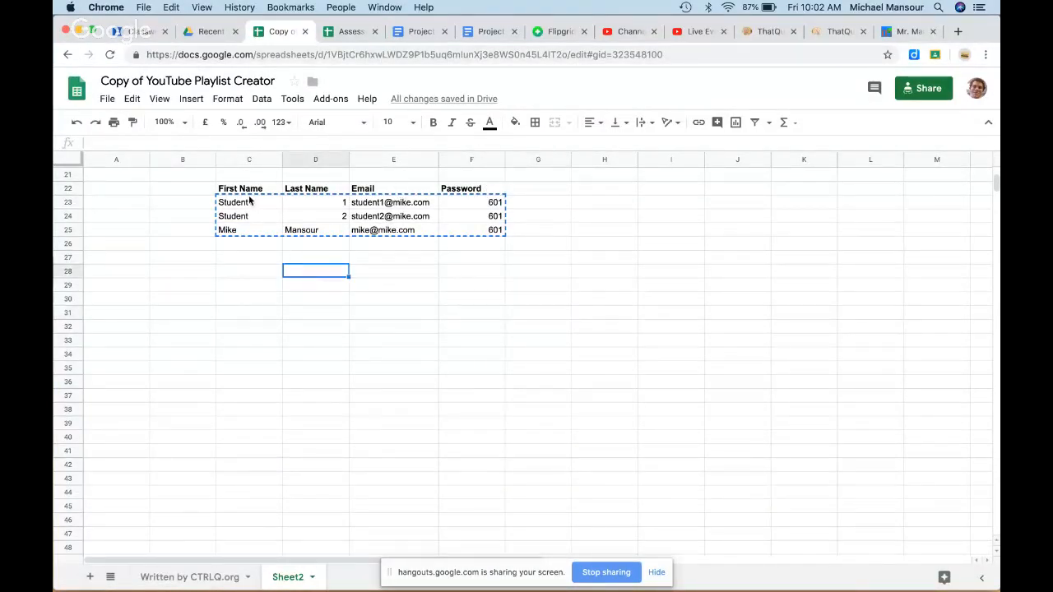
{"action": "left_click_drag", "start_coordinate": [247, 202], "coordinate": [470, 230]}
{"action": "key", "text": "super+c"}
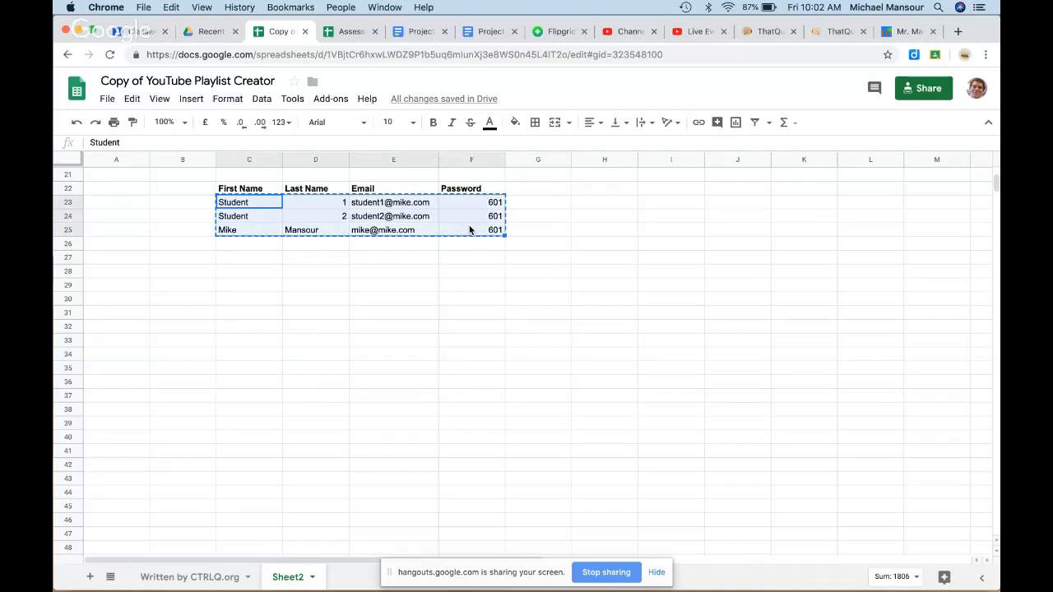
{"action": "left_click", "coordinate": [757, 33]}
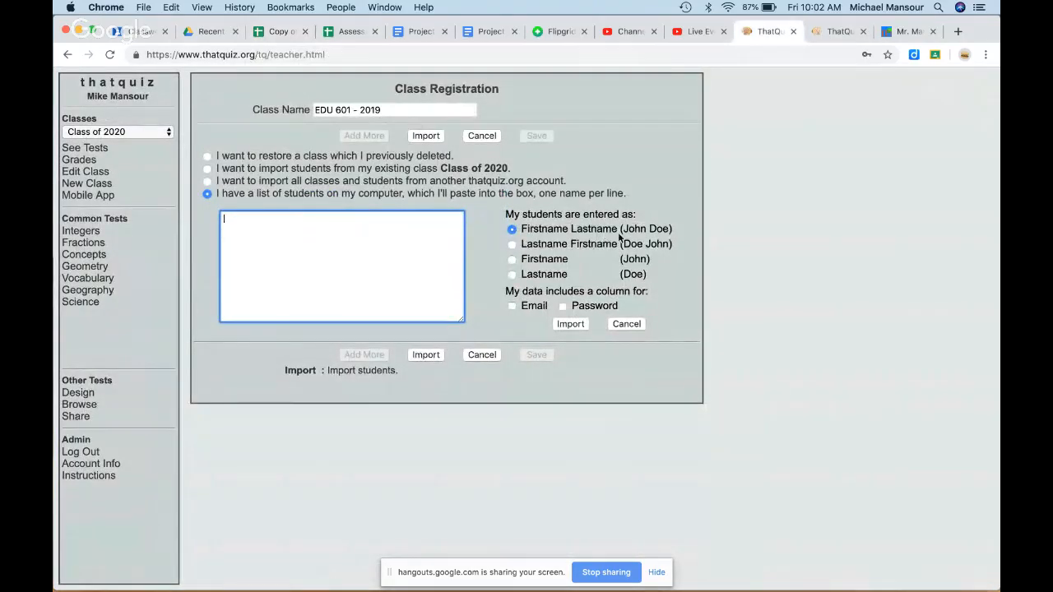
Step: Paste the three-student roster with Email and Password columns ticked, import it, and save
{"action": "left_click", "coordinate": [511, 306]}
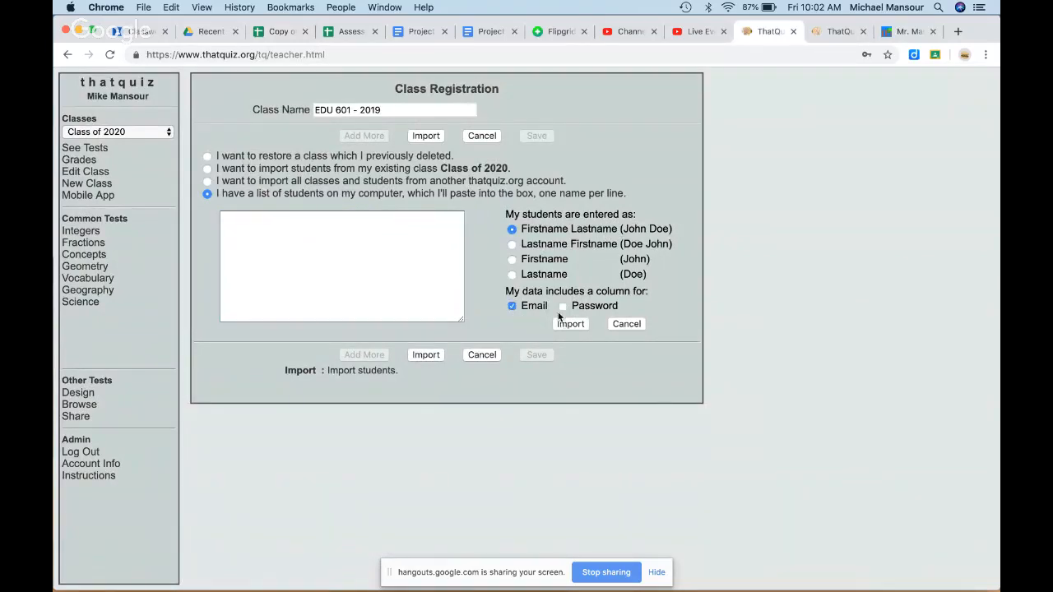
{"action": "left_click", "coordinate": [562, 306]}
{"action": "left_click", "coordinate": [372, 248]}
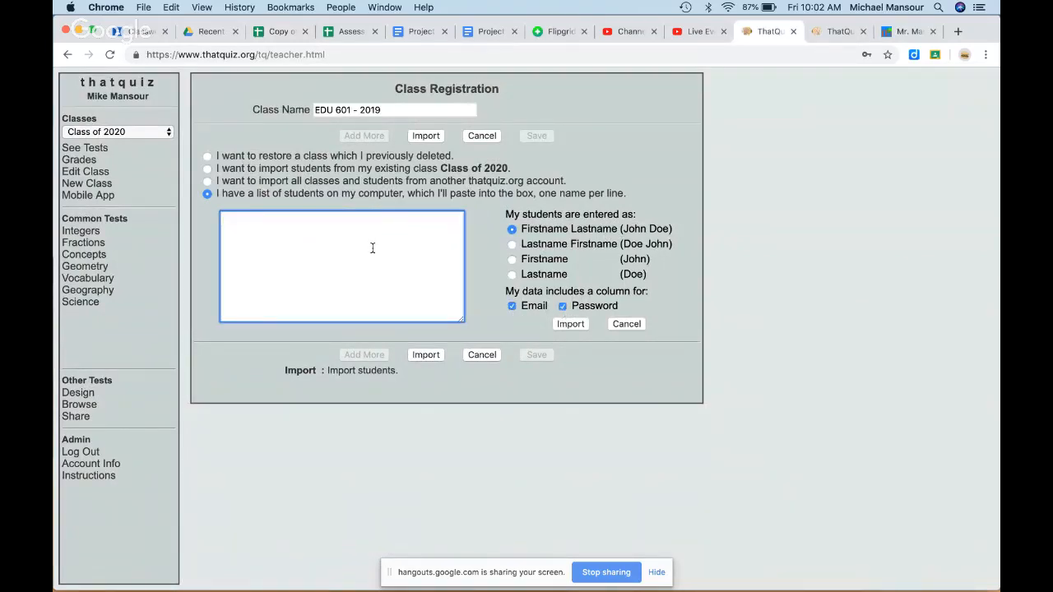
{"action": "key", "text": "super+v"}
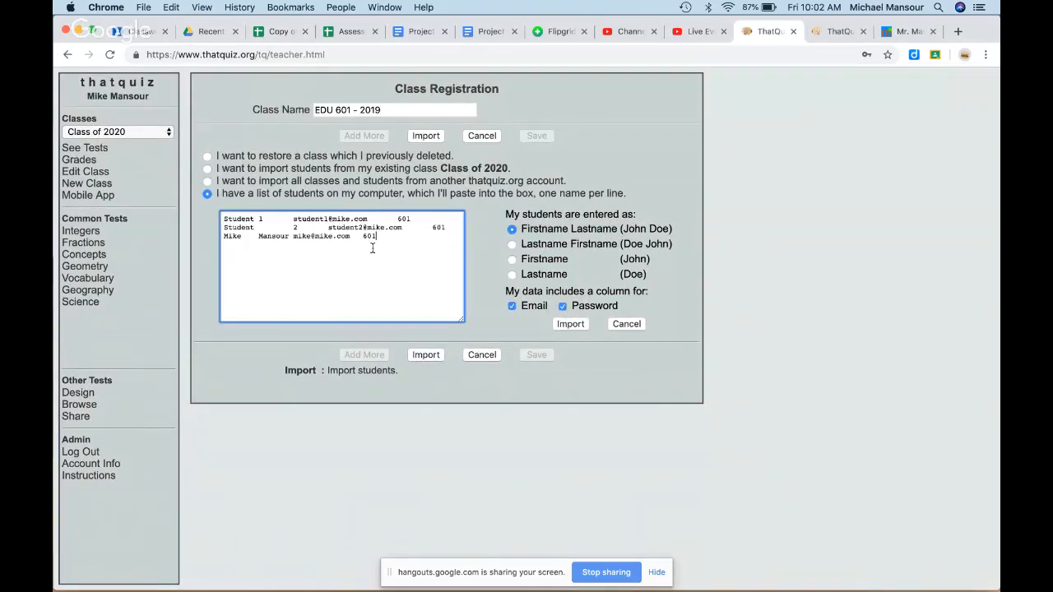
{"action": "left_click", "coordinate": [568, 325]}
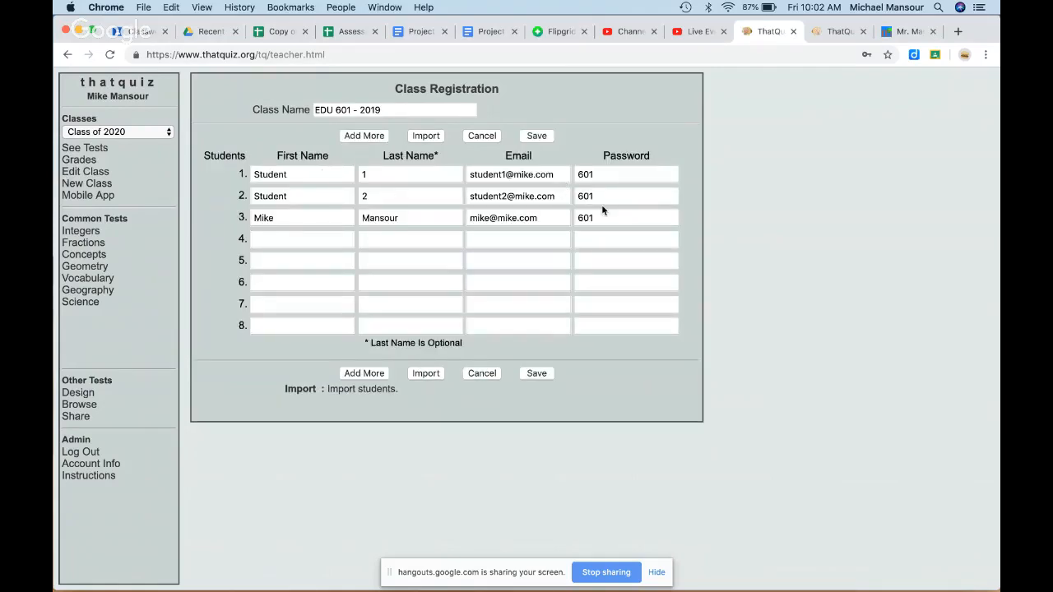
{"action": "left_click", "coordinate": [539, 375]}
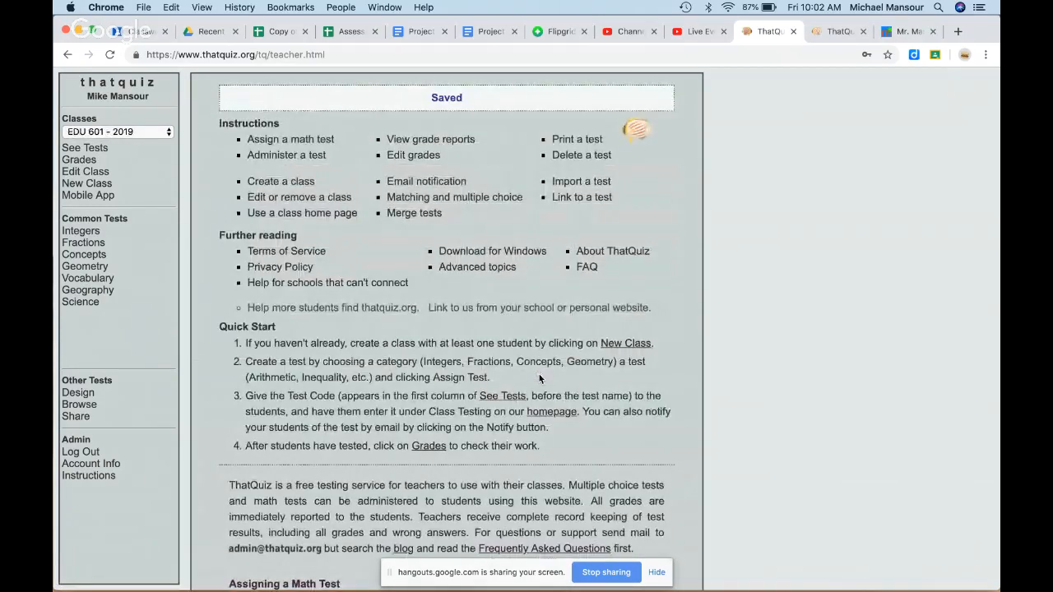
Step: Add student Myself 1 with a password in row 4 of the class
{"action": "left_click", "coordinate": [102, 173]}
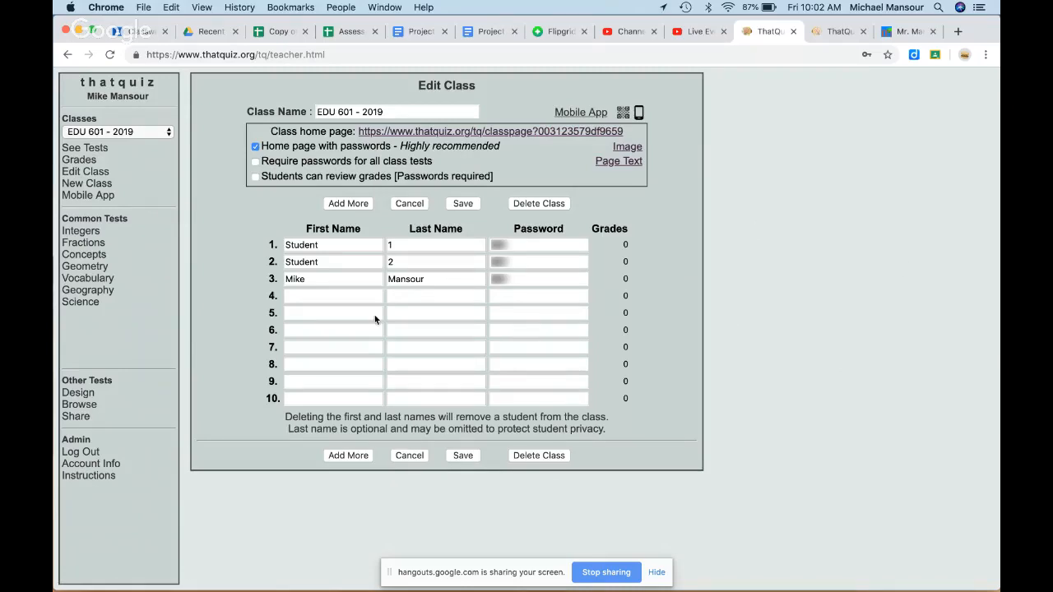
{"action": "left_click", "coordinate": [337, 300]}
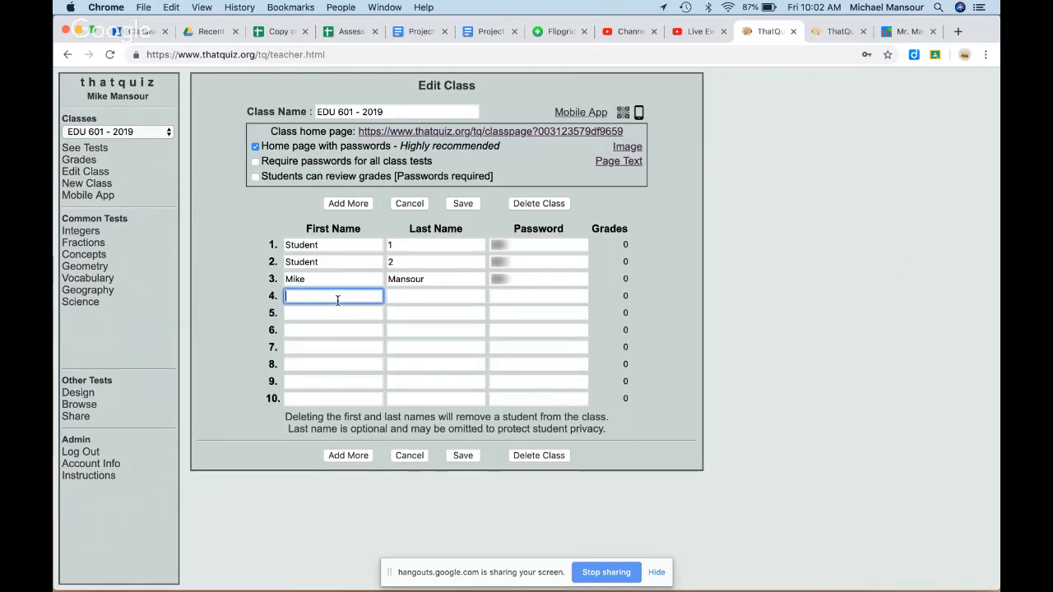
{"action": "type", "text": "Myself"}
{"action": "key", "text": "Tab"}
{"action": "type", "text": "1"}
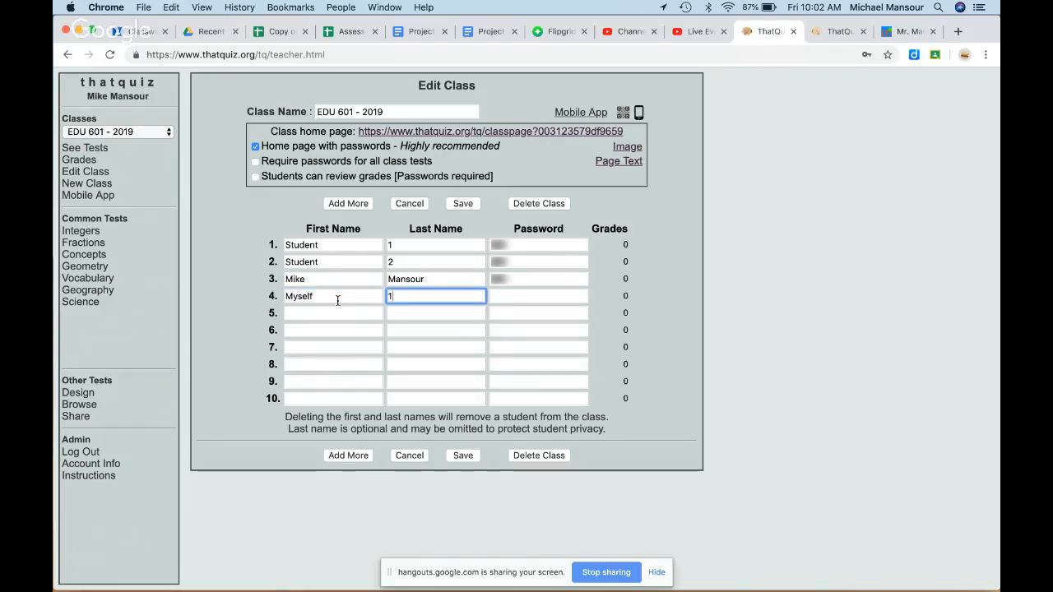
{"action": "key", "text": "Tab"}
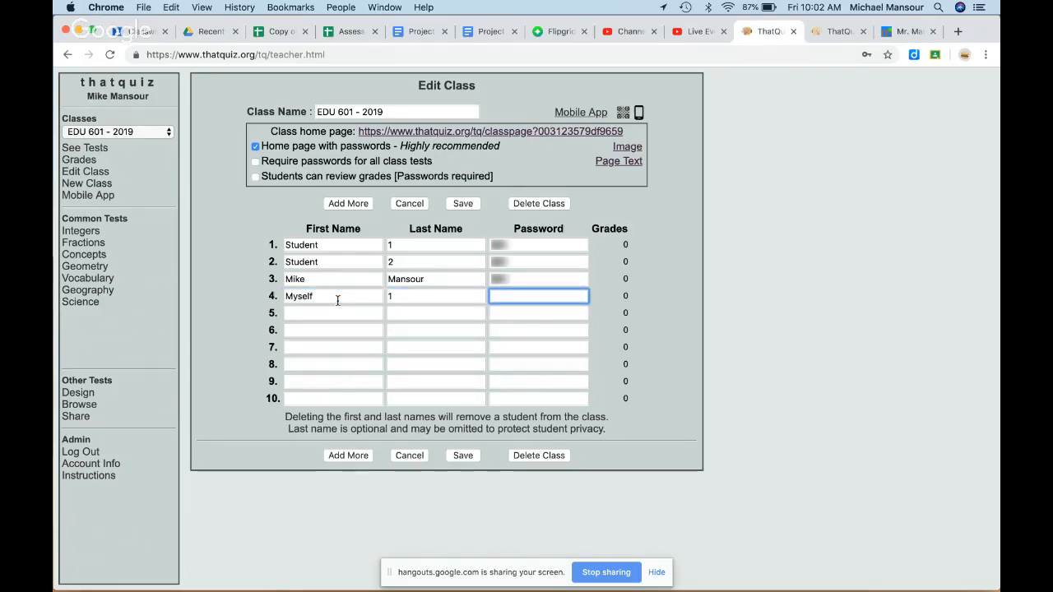
{"action": "type", "text": "601"}
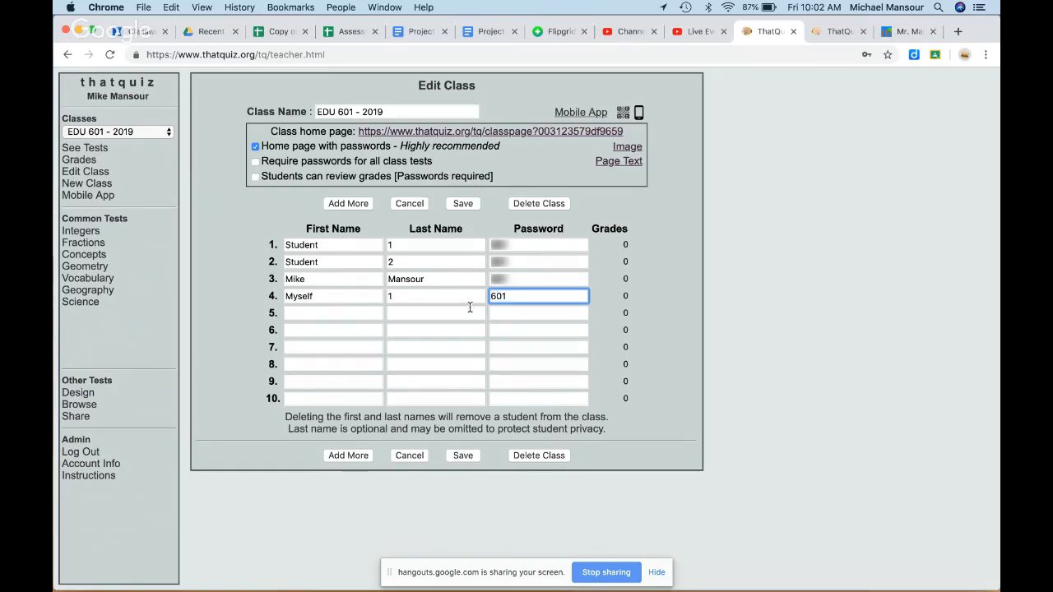
{"action": "left_click", "coordinate": [515, 319]}
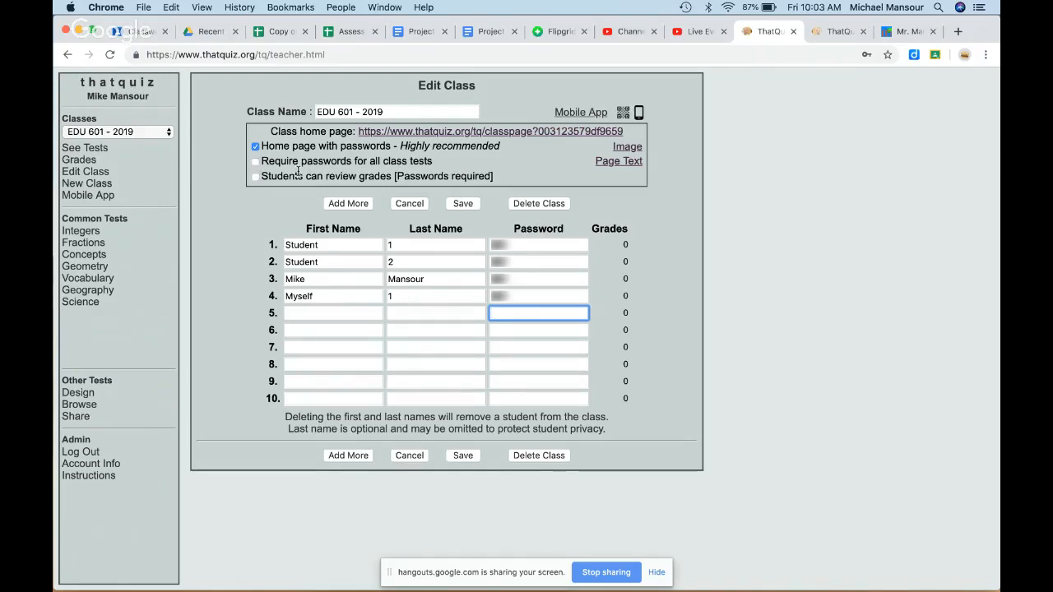
Step: Turn on 'Require passwords for all class tests' and check the existing students' passwords
{"action": "left_click", "coordinate": [256, 162]}
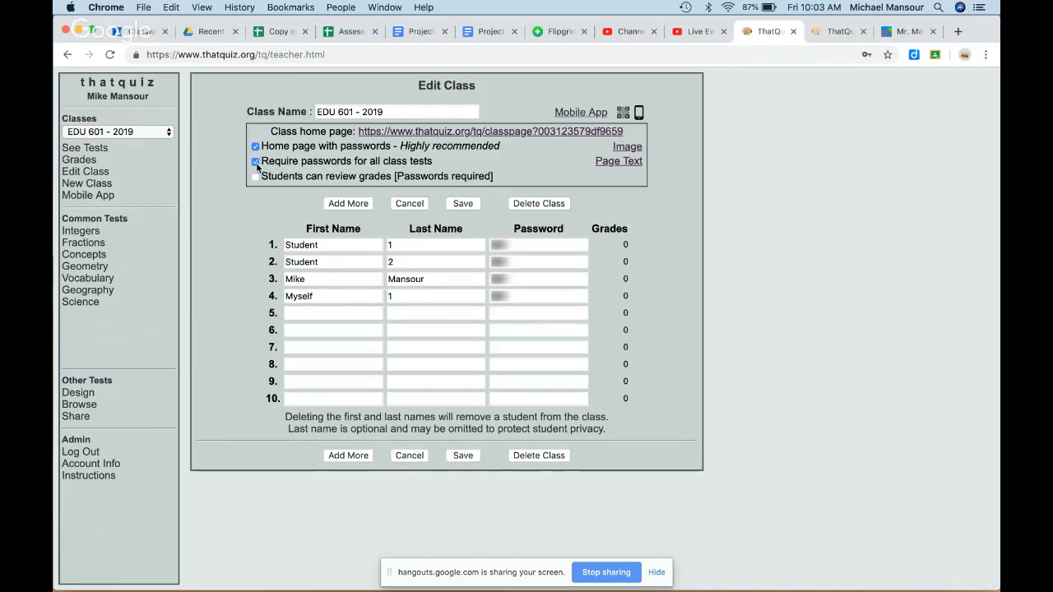
{"action": "left_click", "coordinate": [523, 245]}
{"action": "left_click", "coordinate": [525, 263]}
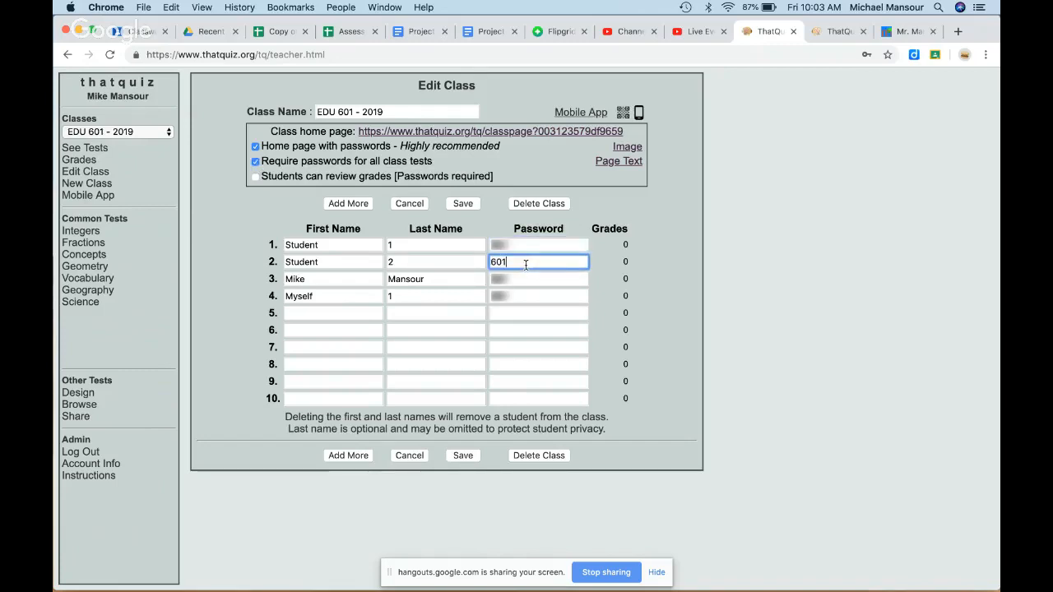
{"action": "left_click", "coordinate": [687, 219]}
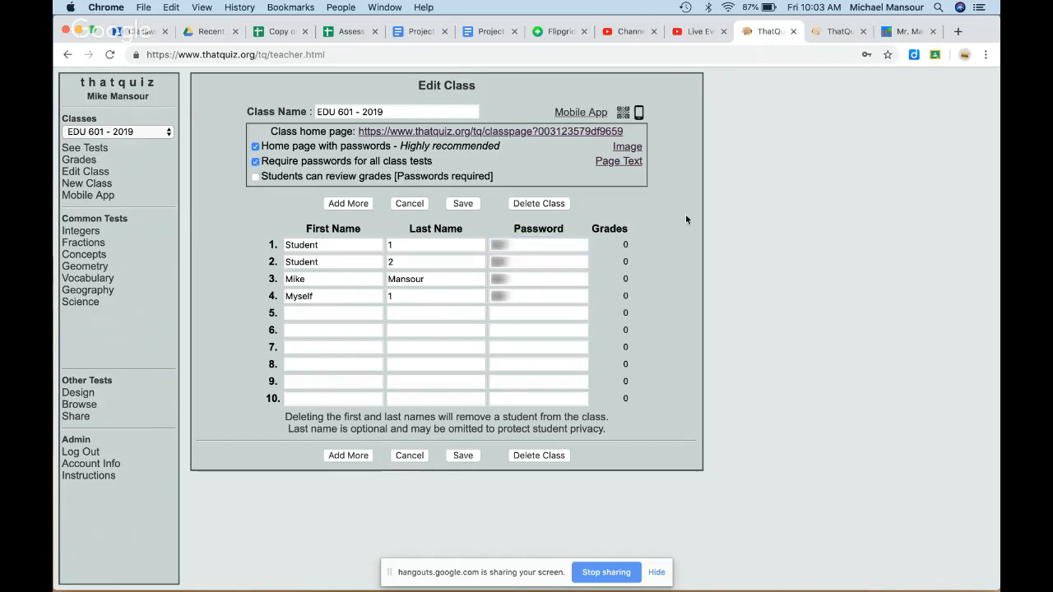
Step: Copy the class home page address, save the class edits, and reload the home page showing Myself 1
{"action": "left_click", "coordinate": [543, 133]}
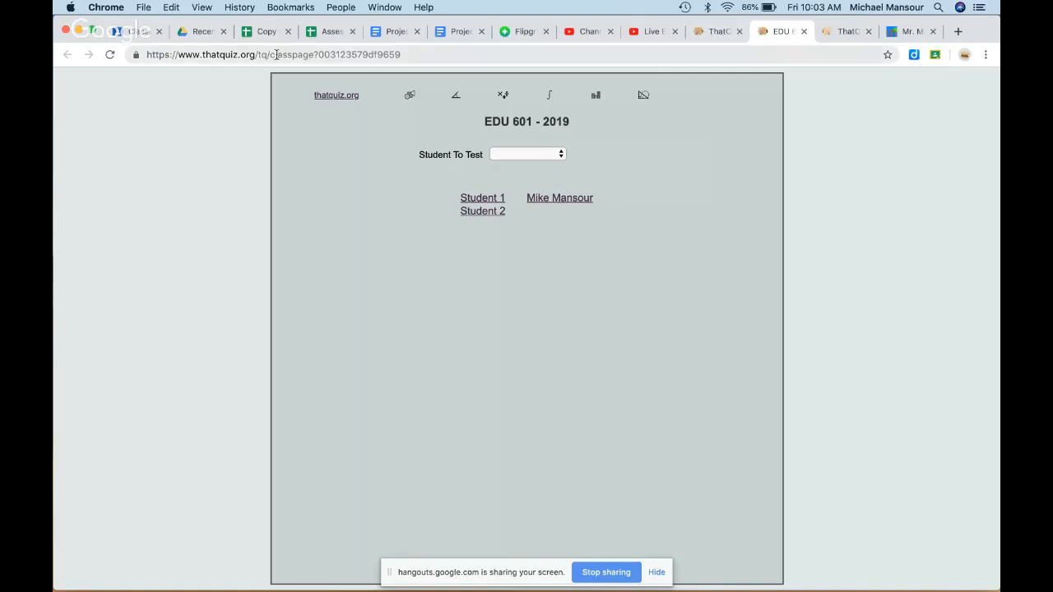
{"action": "left_click_drag", "start_coordinate": [270, 55], "coordinate": [428, 55]}
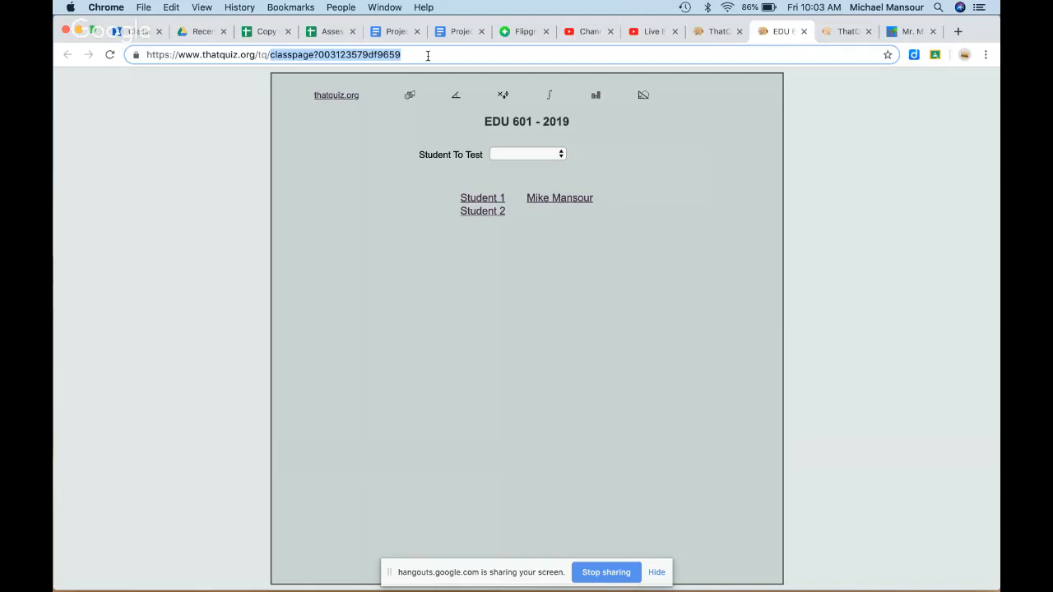
{"action": "left_click", "coordinate": [712, 37]}
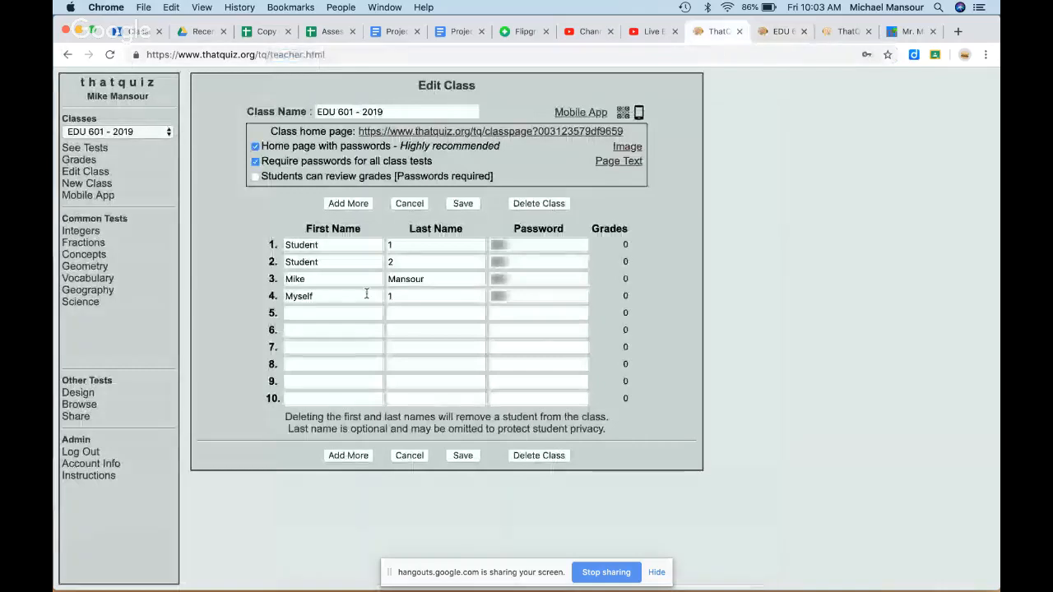
{"action": "left_click", "coordinate": [462, 454]}
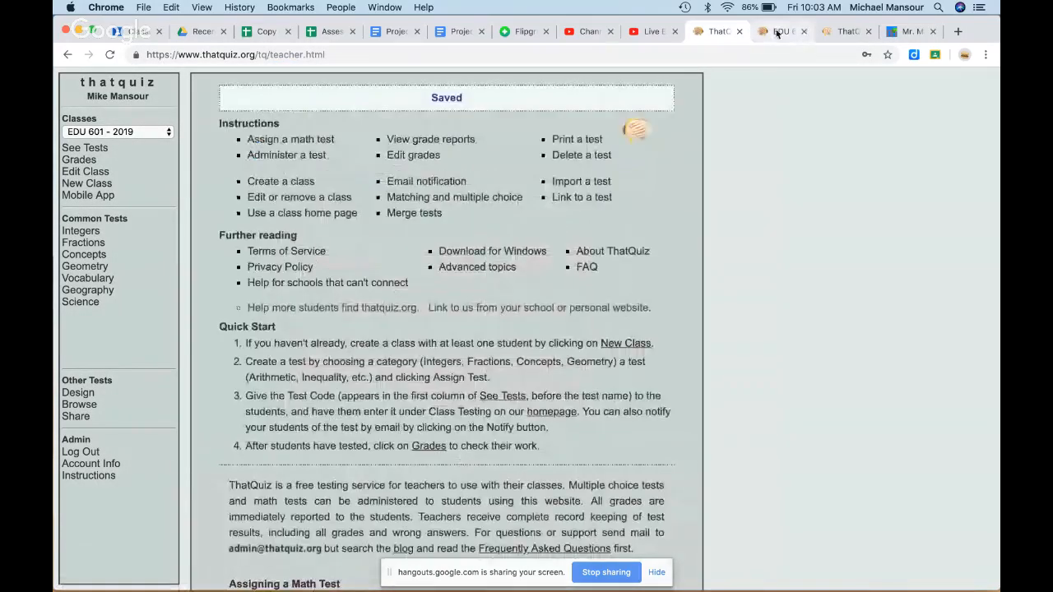
{"action": "left_click", "coordinate": [778, 33]}
{"action": "left_click", "coordinate": [110, 54]}
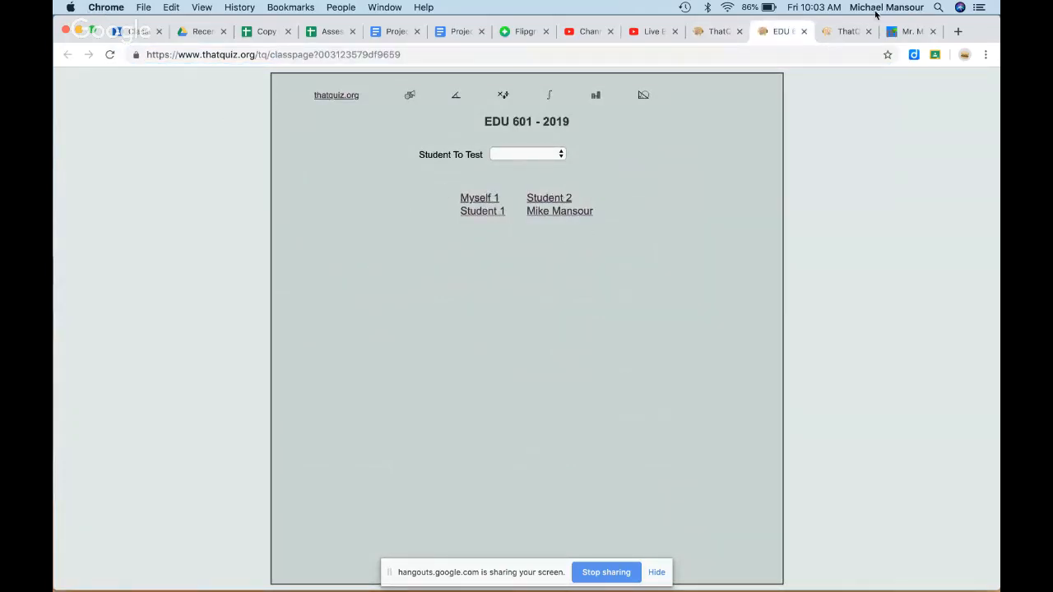
Step: Preview the Algebra, Class of 2019 and Class of 2020 ThatQuiz pages from the classroom website
{"action": "left_click", "coordinate": [901, 32]}
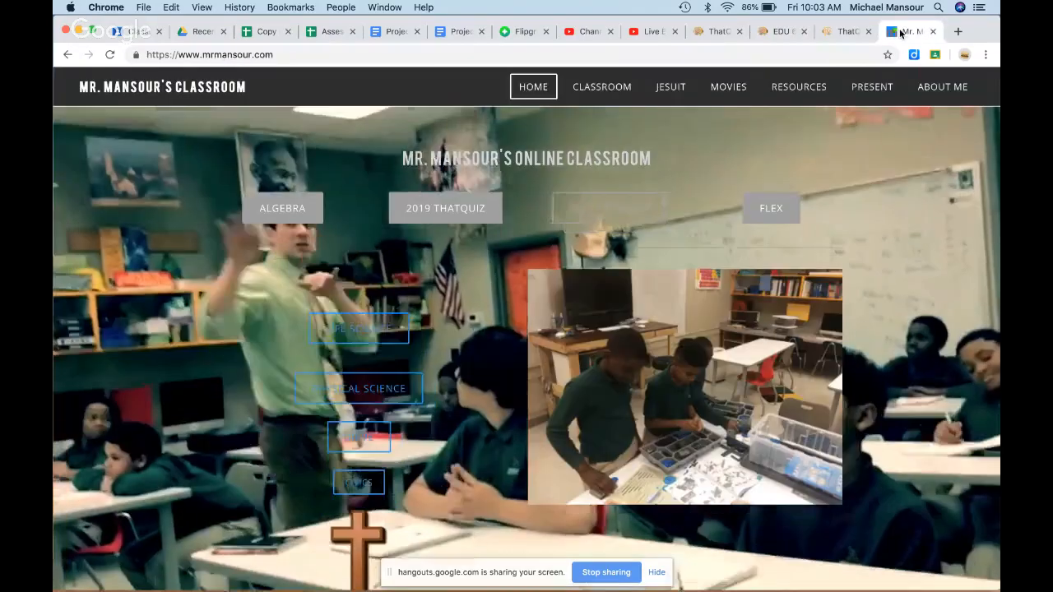
{"action": "left_click", "coordinate": [297, 210]}
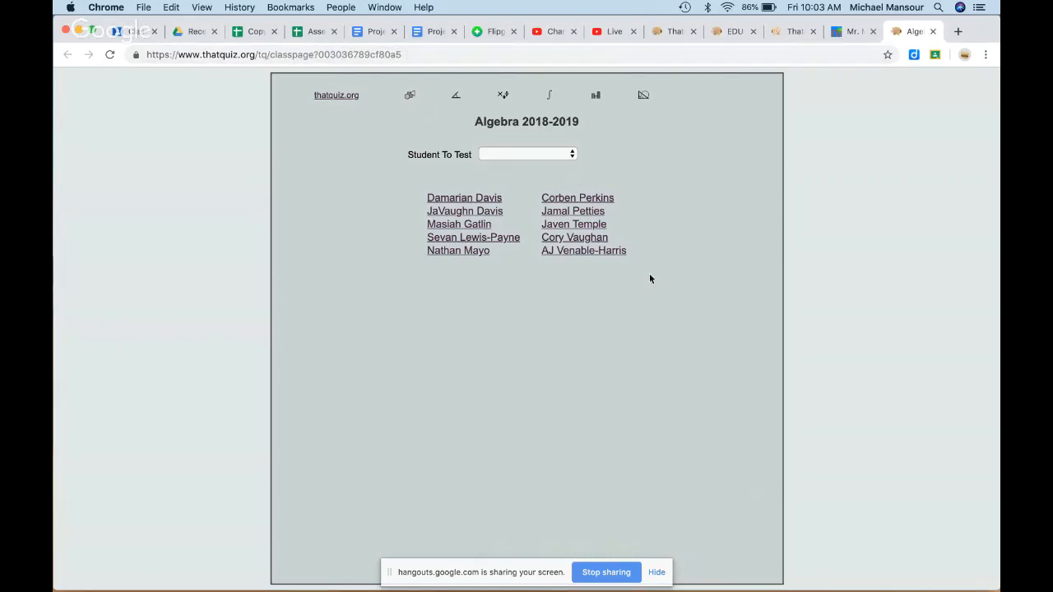
{"action": "left_click", "coordinate": [932, 31]}
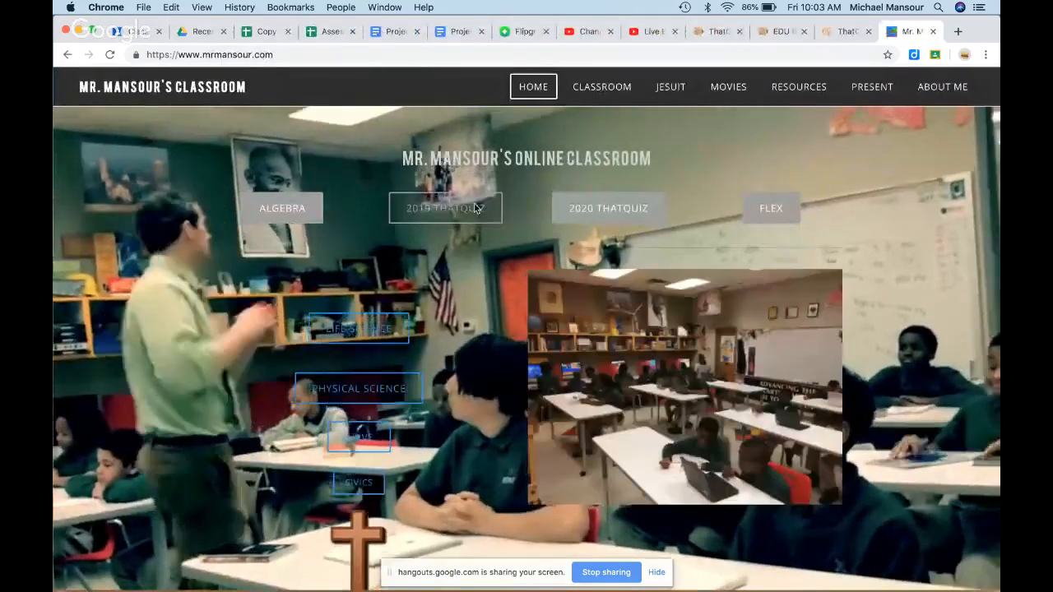
{"action": "left_click", "coordinate": [476, 208]}
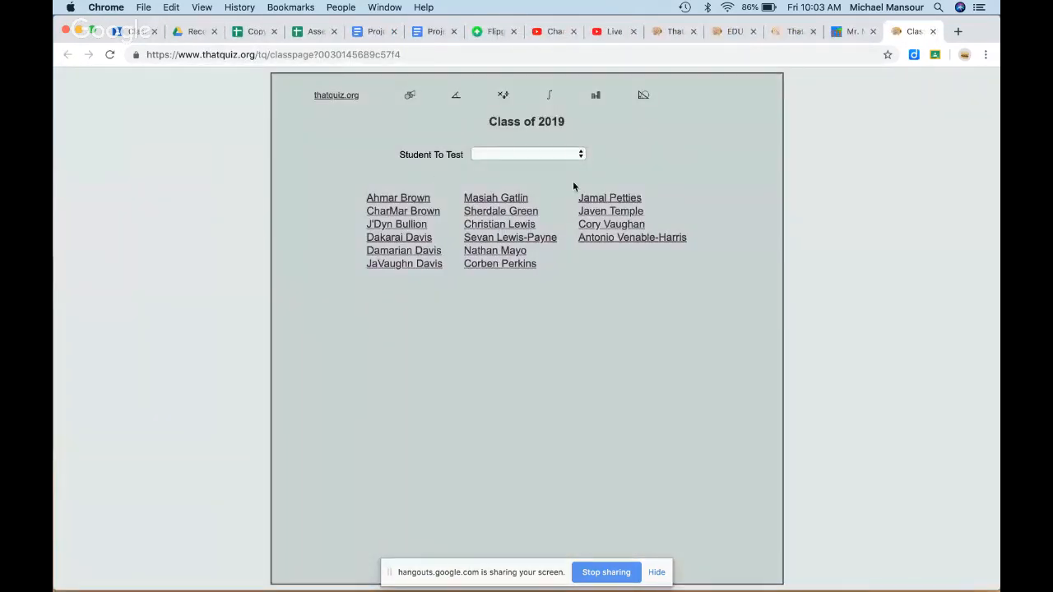
{"action": "left_click", "coordinate": [933, 31]}
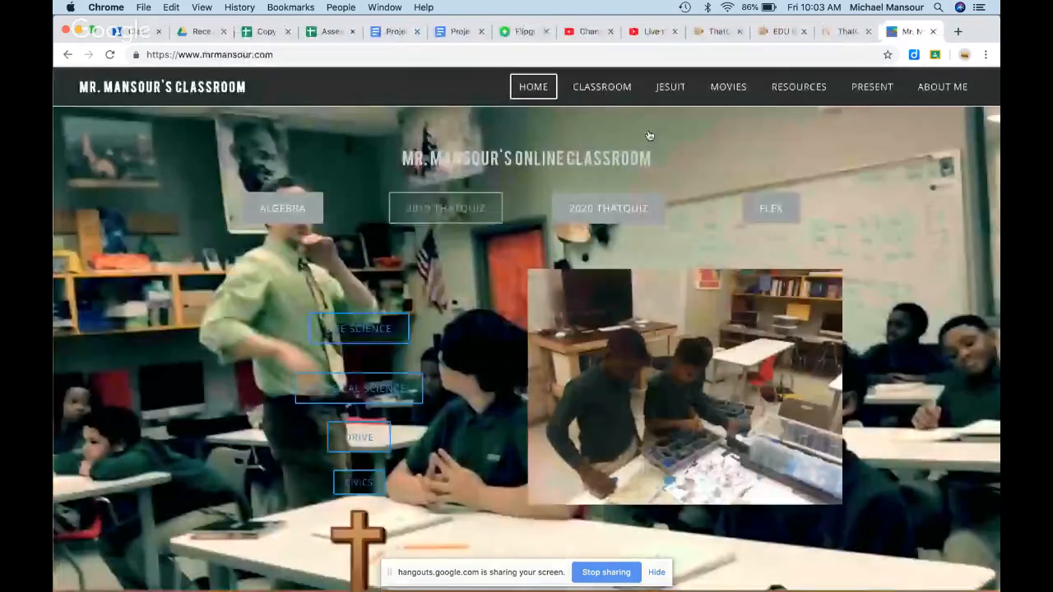
{"action": "left_click", "coordinate": [601, 218]}
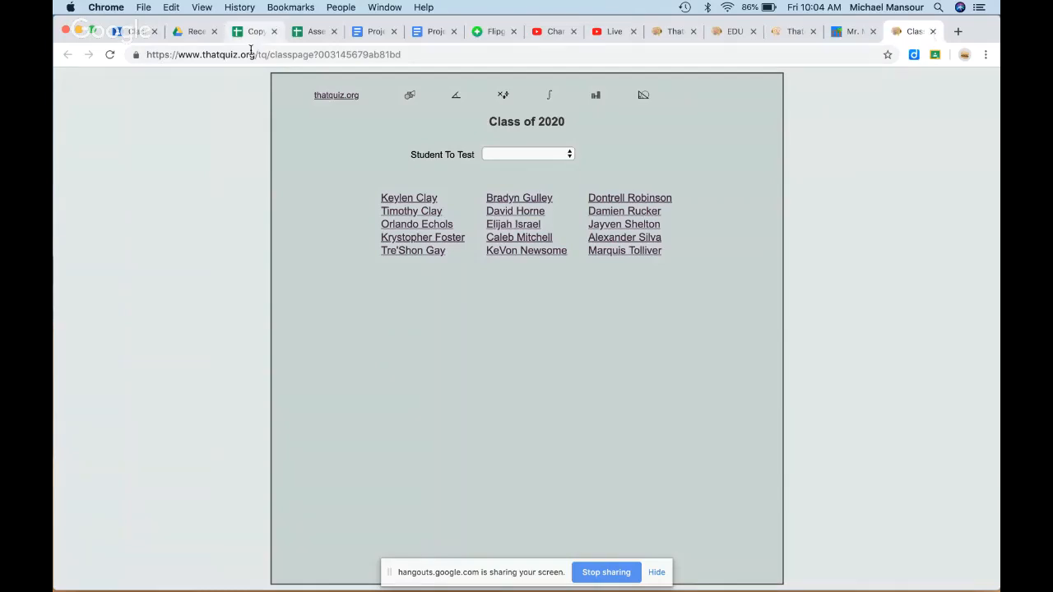
{"action": "left_click", "coordinate": [933, 32]}
Step: Reopen the EDU 601 - 2019 class settings and save them
{"action": "left_click", "coordinate": [716, 33]}
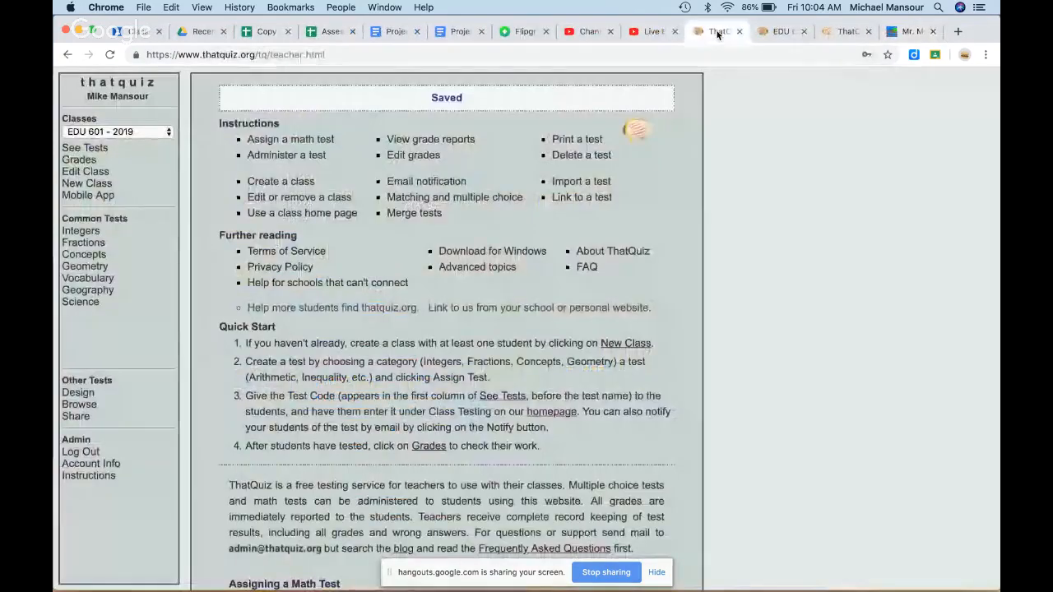
{"action": "left_click", "coordinate": [85, 171]}
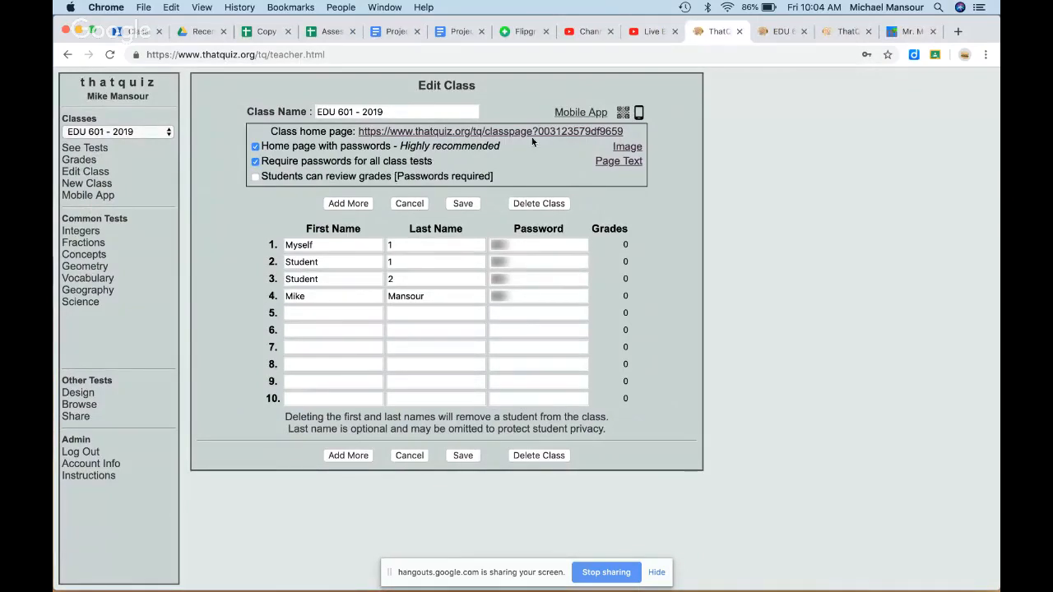
{"action": "left_click", "coordinate": [773, 33]}
{"action": "left_click", "coordinate": [711, 35]}
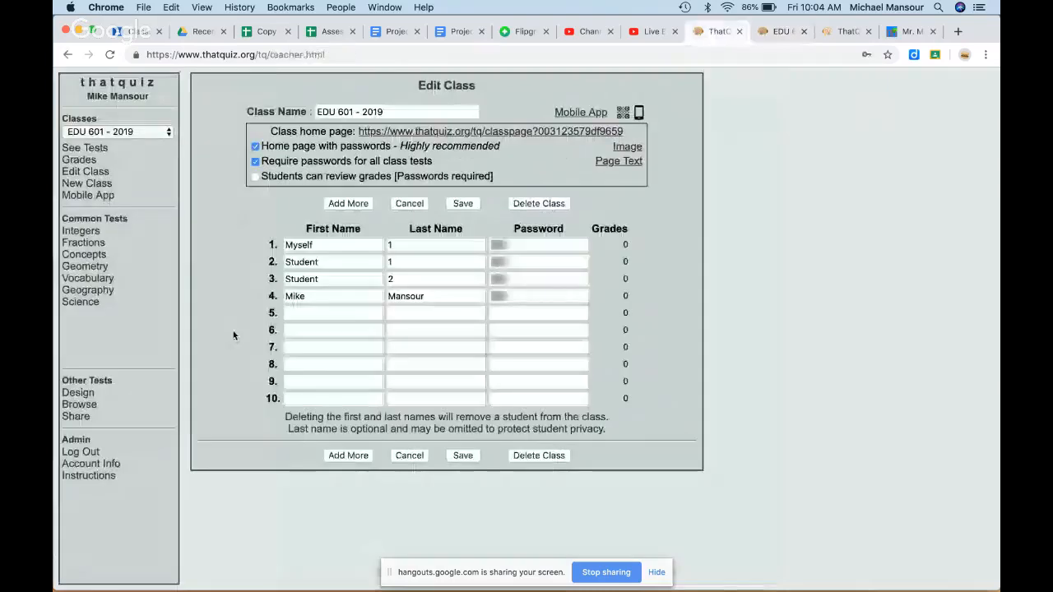
{"action": "left_click", "coordinate": [467, 457]}
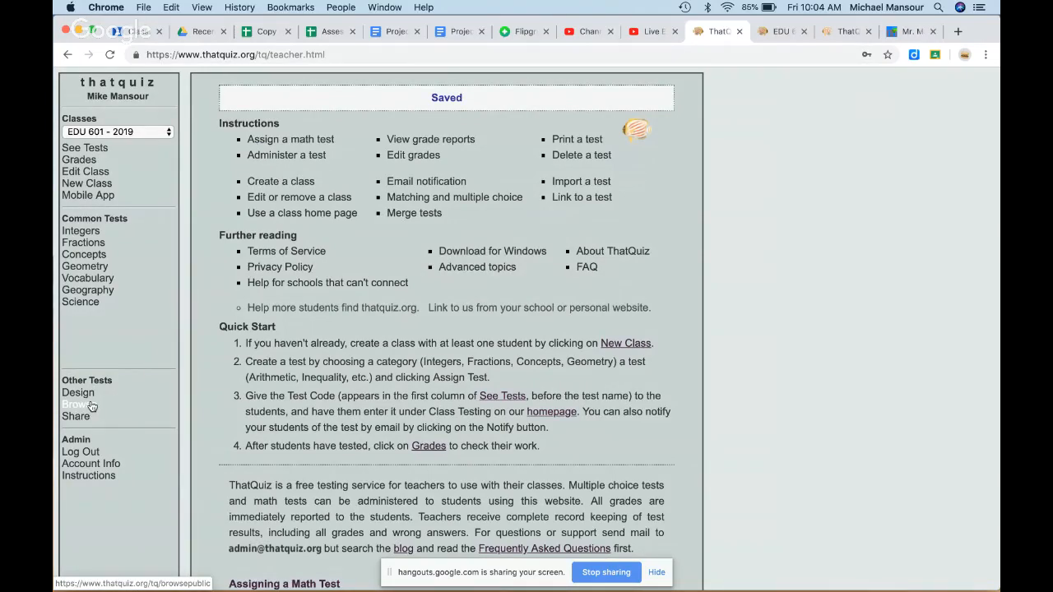
Step: Browse the public tests shared by other teachers, scrolling through the list
{"action": "left_click", "coordinate": [91, 404]}
{"action": "scroll", "coordinate": [432, 319], "scroll_direction": "down", "scroll_amount": 2}
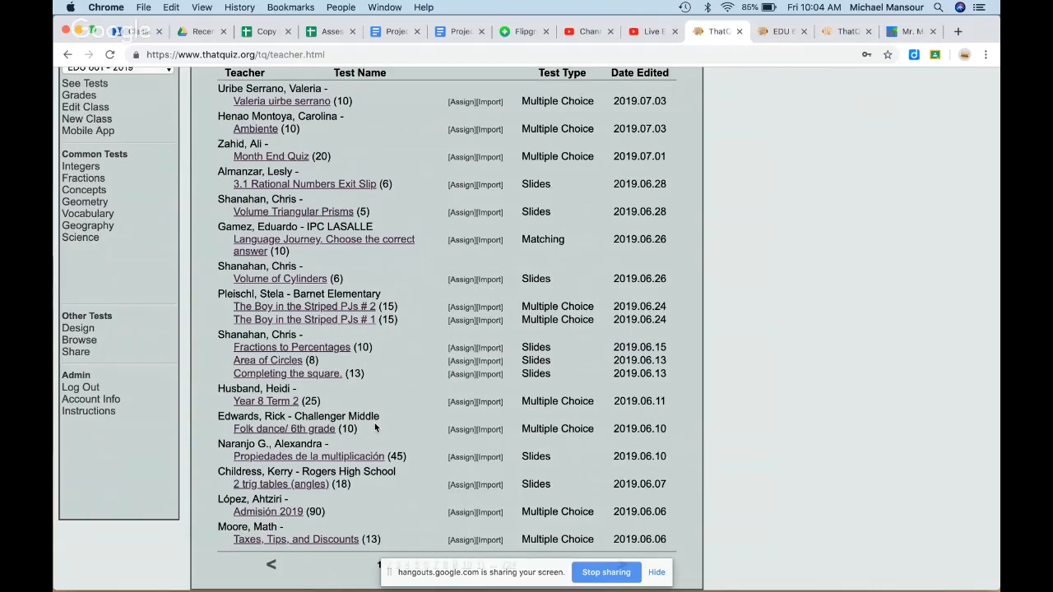
{"action": "scroll", "coordinate": [375, 427], "scroll_direction": "down", "scroll_amount": 1}
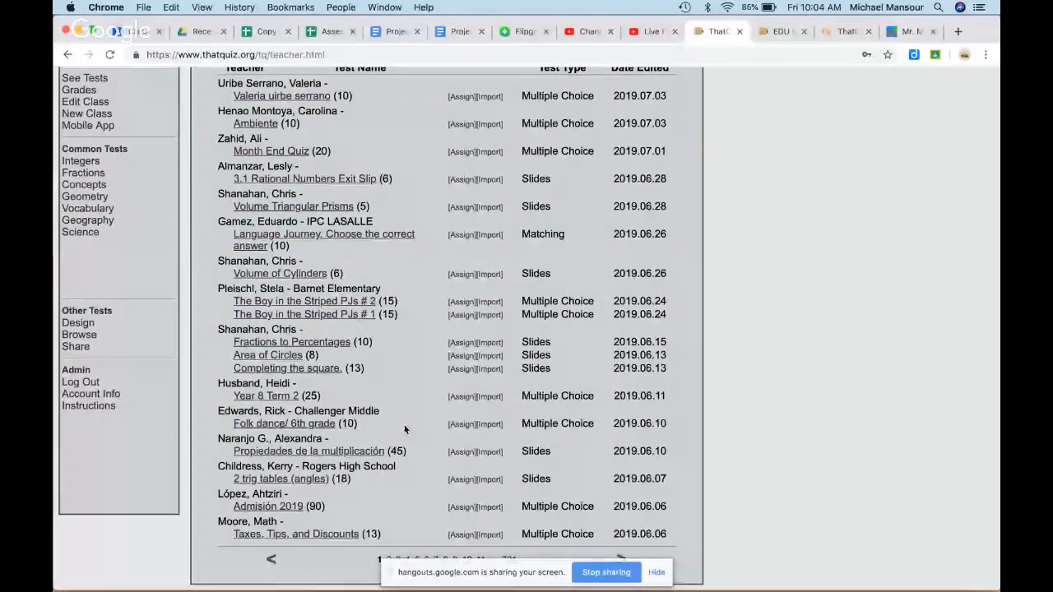
{"action": "scroll", "coordinate": [404, 425], "scroll_direction": "up", "scroll_amount": 2}
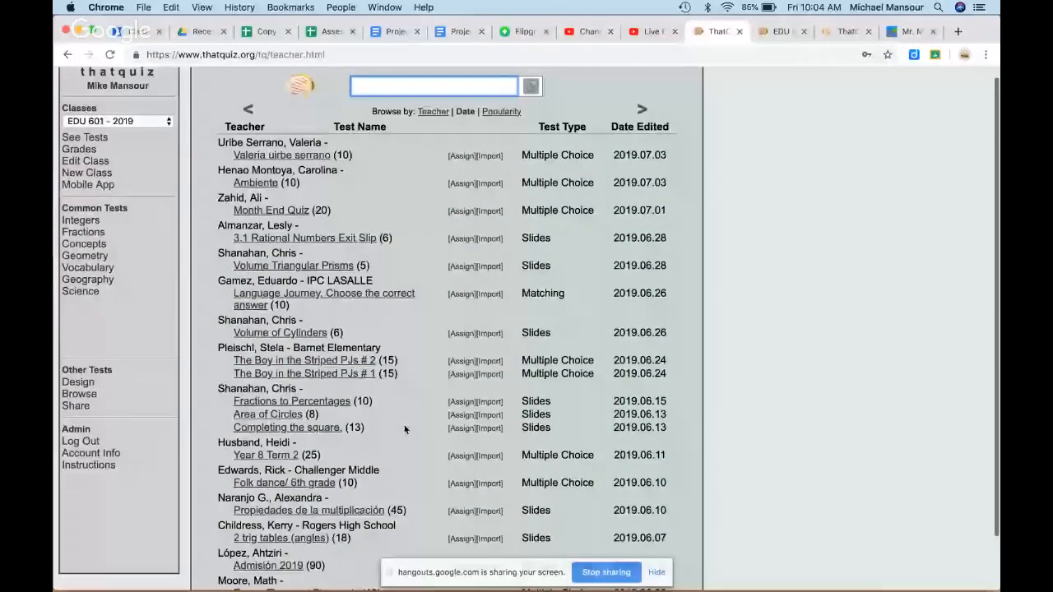
{"action": "scroll", "coordinate": [404, 425], "scroll_direction": "down", "scroll_amount": 2}
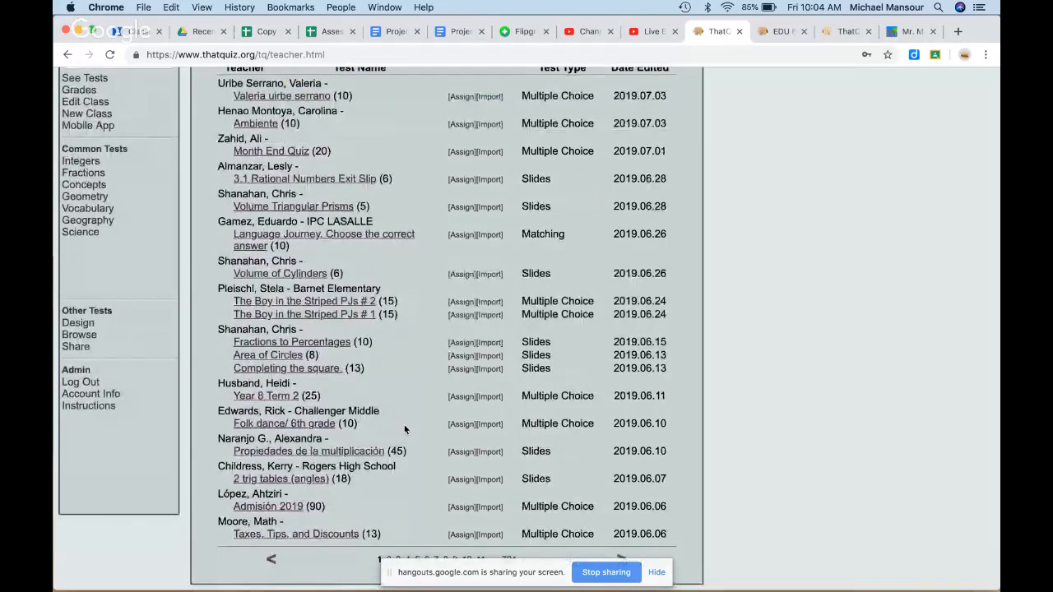
{"action": "scroll", "coordinate": [404, 425], "scroll_direction": "up", "scroll_amount": 2}
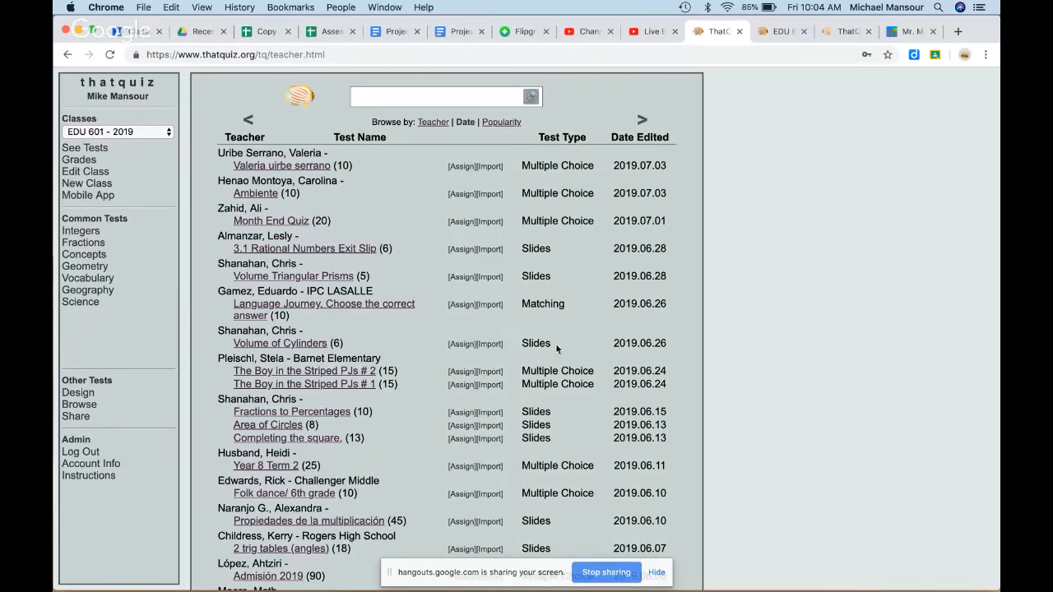
Step: Search the Design list for 'muscles' and open Muscles and Bones Identification
{"action": "left_click", "coordinate": [80, 394]}
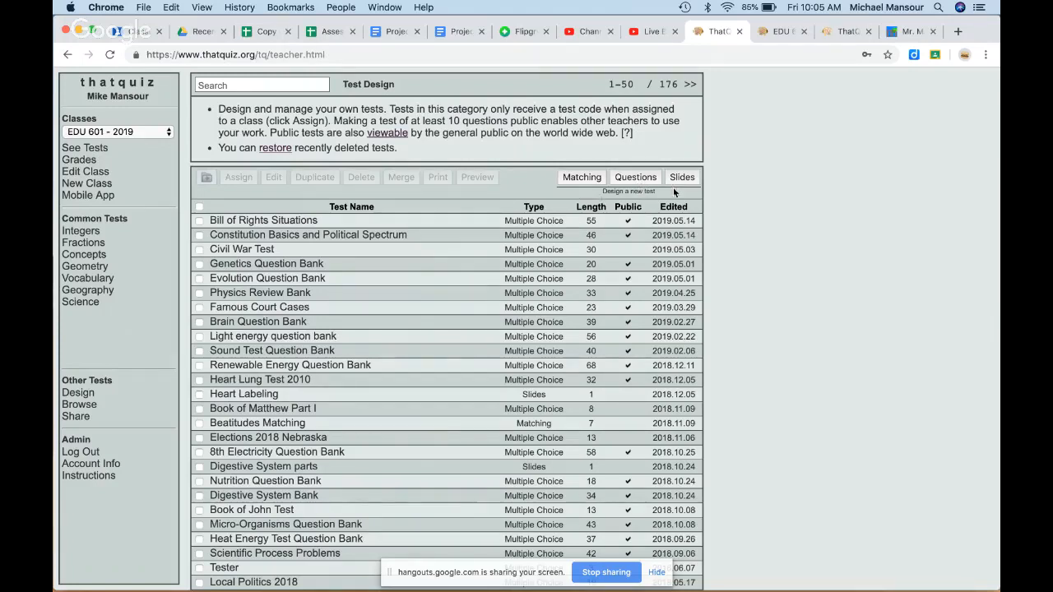
{"action": "left_click", "coordinate": [311, 84]}
{"action": "type", "text": "muscles"}
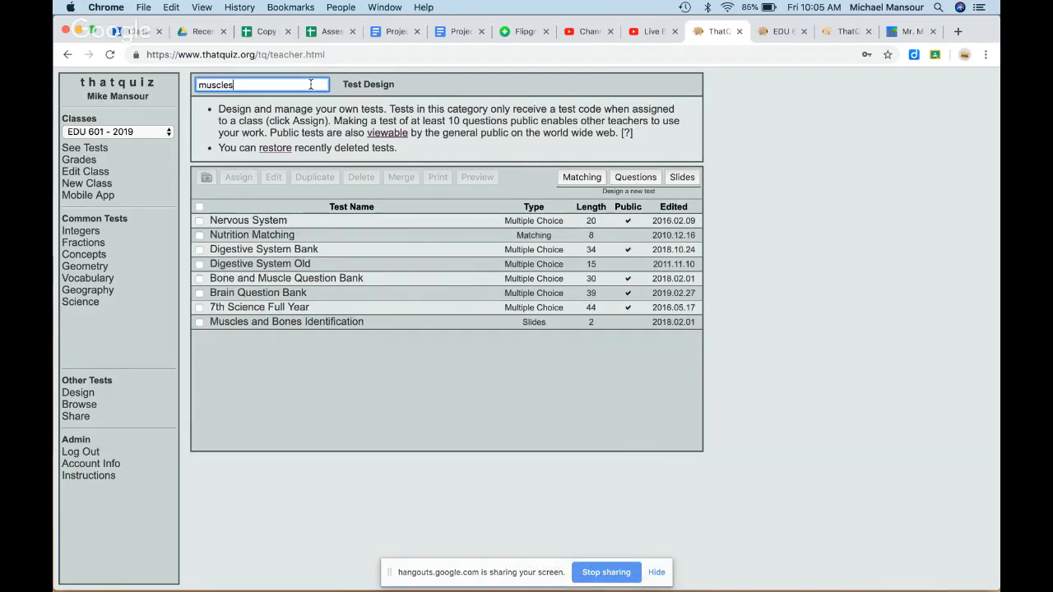
{"action": "left_click", "coordinate": [323, 321]}
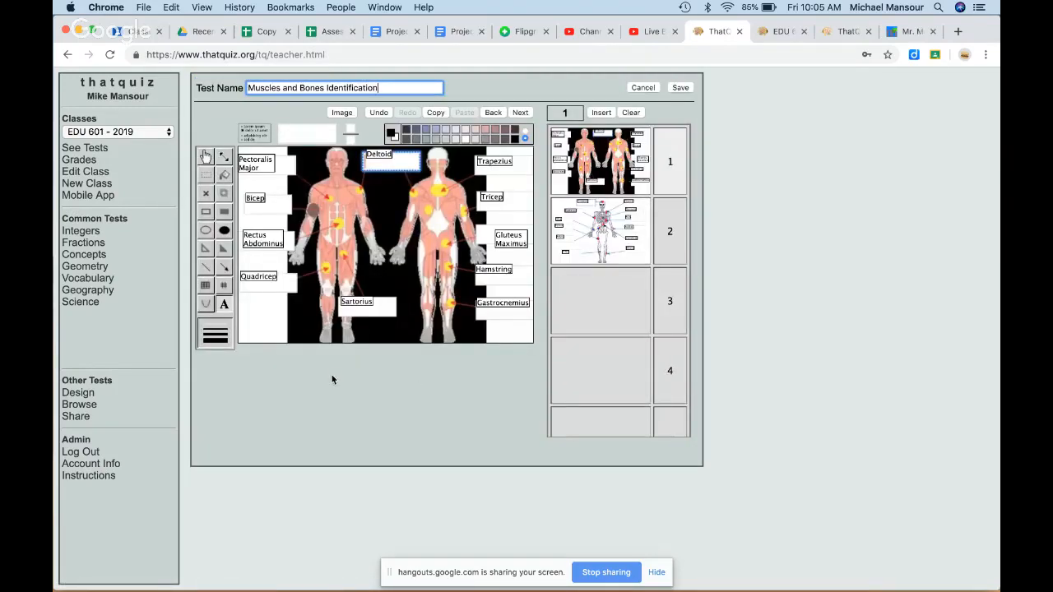
Step: View the skeleton slide 2 of the test, then return to the full Design list
{"action": "left_click", "coordinate": [617, 237]}
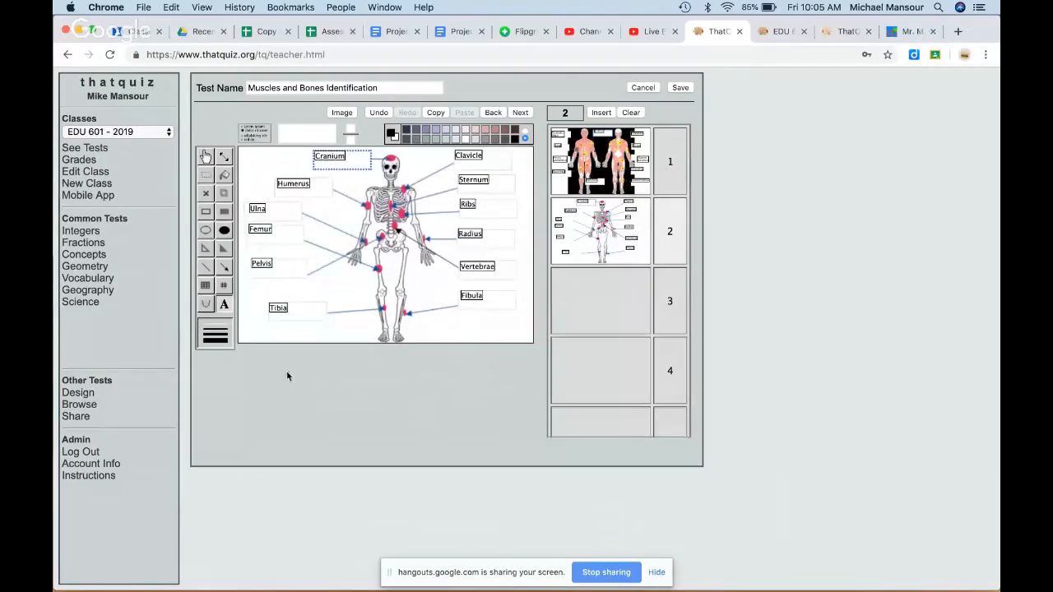
{"action": "left_click", "coordinate": [80, 394]}
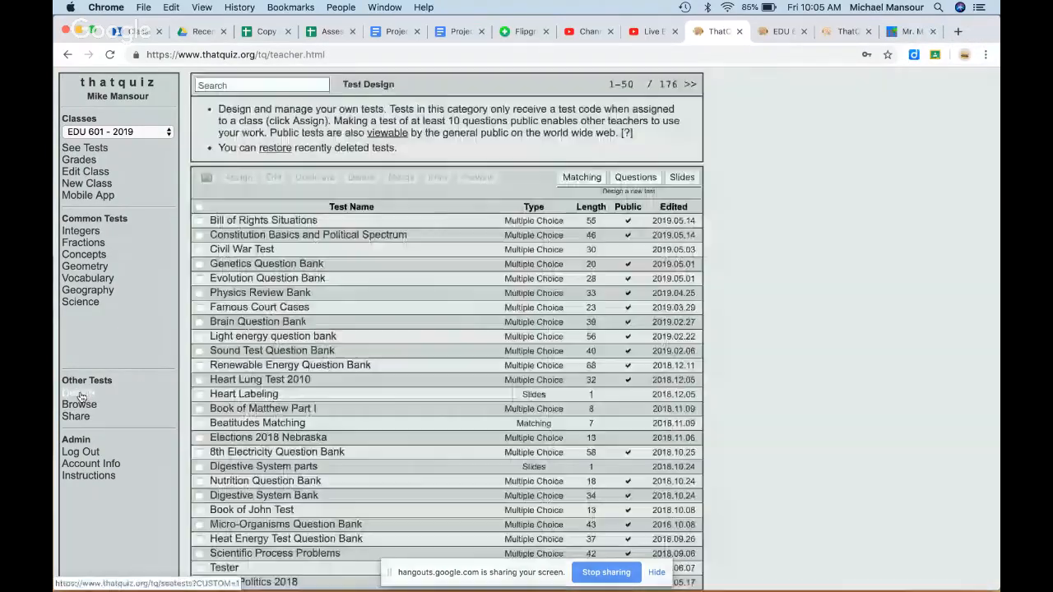
Step: Create a new question test named '601 PreTest' with question order set to Random
{"action": "left_click", "coordinate": [640, 178]}
{"action": "type", "text": "6"}
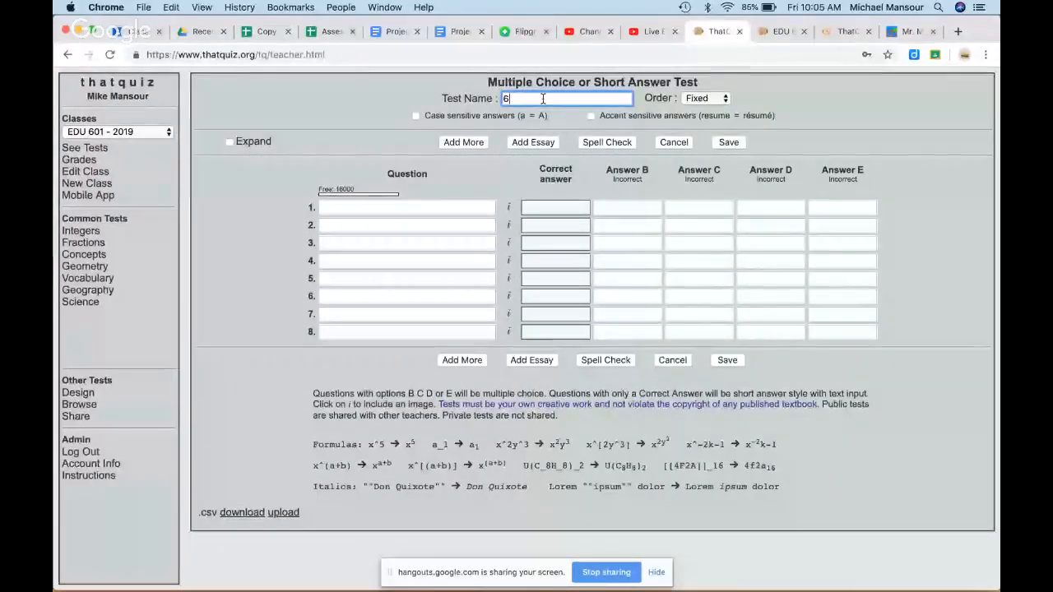
{"action": "type", "text": "01 Pre"}
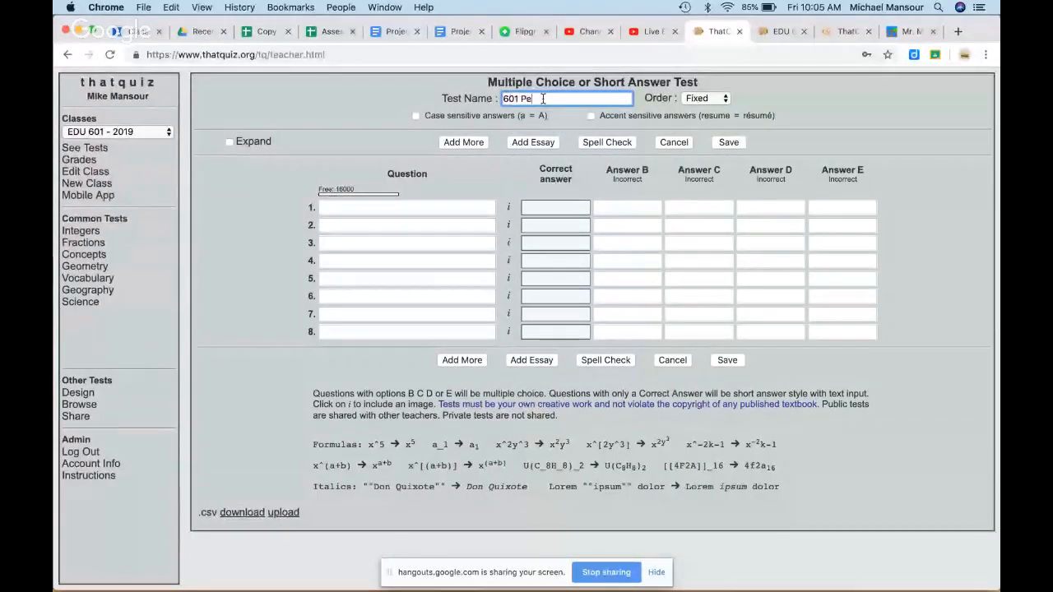
{"action": "type", "text": "Test"}
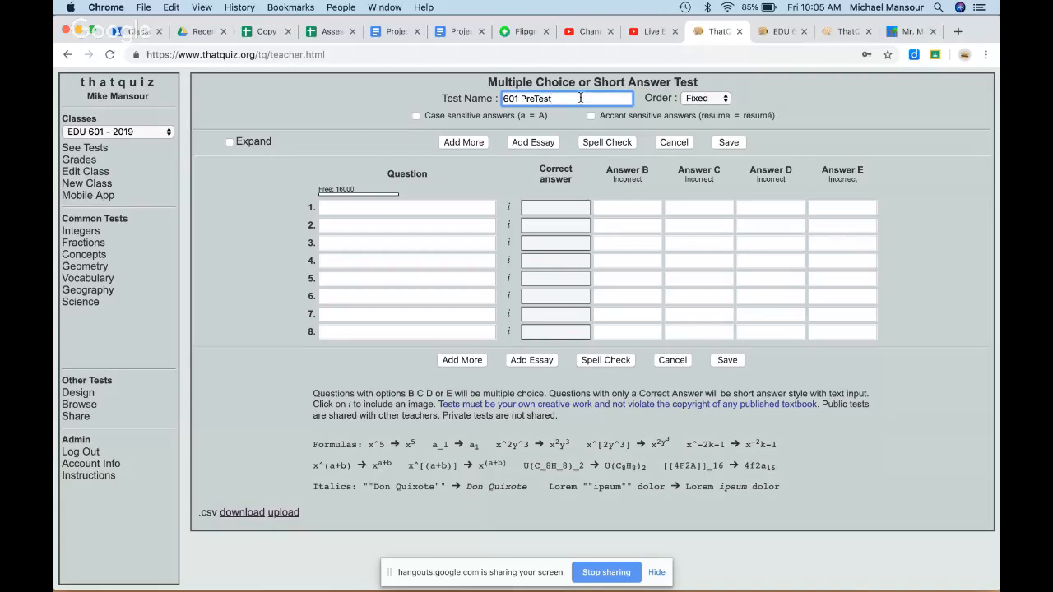
{"action": "left_click", "coordinate": [726, 102]}
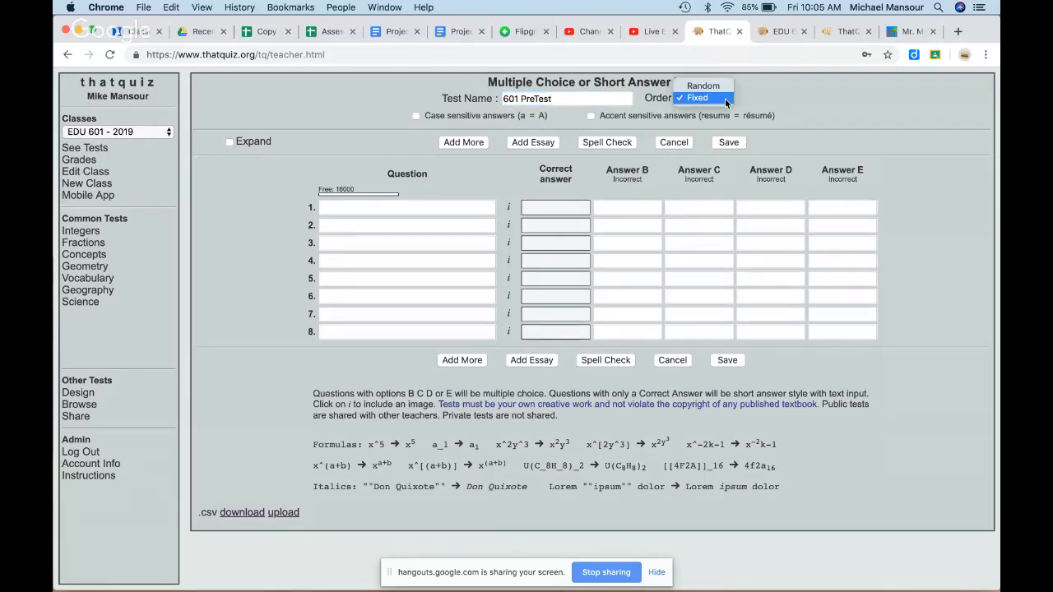
{"action": "left_click", "coordinate": [727, 88]}
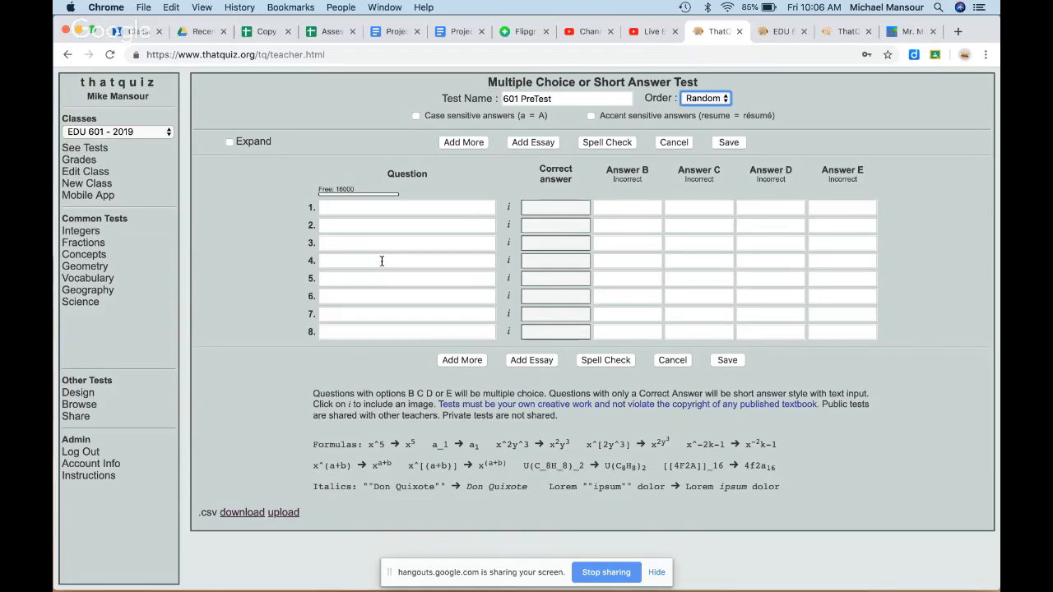
Step: Write question 1 'Who does number 2 work for?' with answers Dr. Evil (correct), Austin Powers, Bill
{"action": "left_click", "coordinate": [367, 209]}
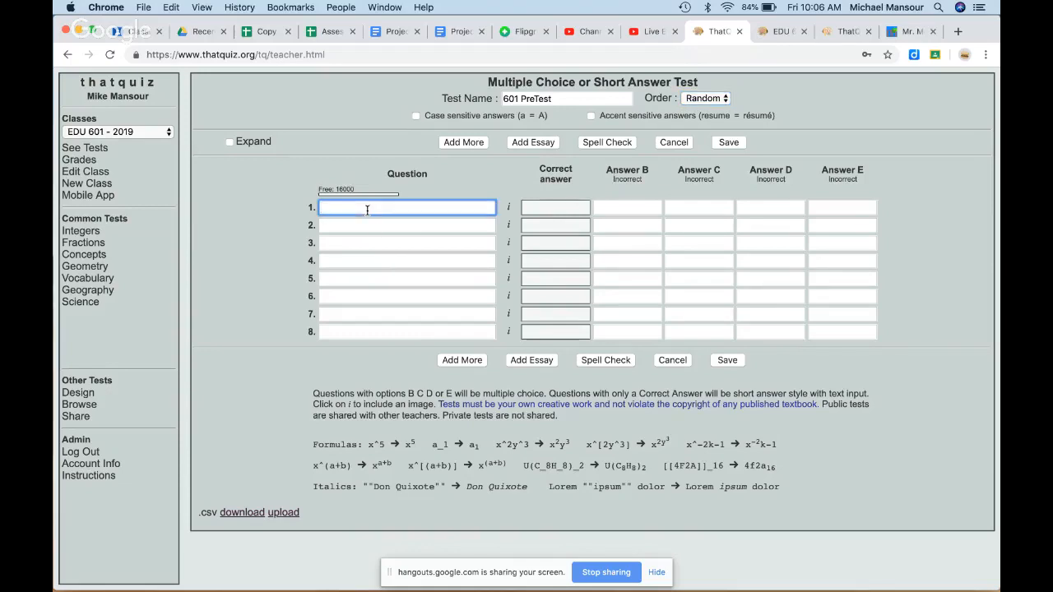
{"action": "type", "text": "Who does "}
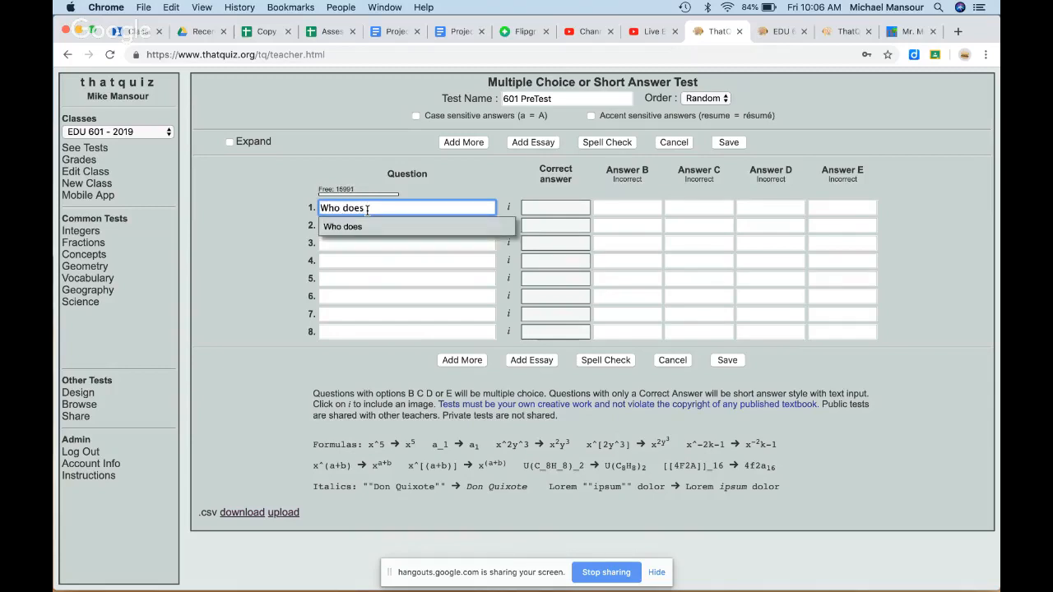
{"action": "type", "text": "number 2 work for"}
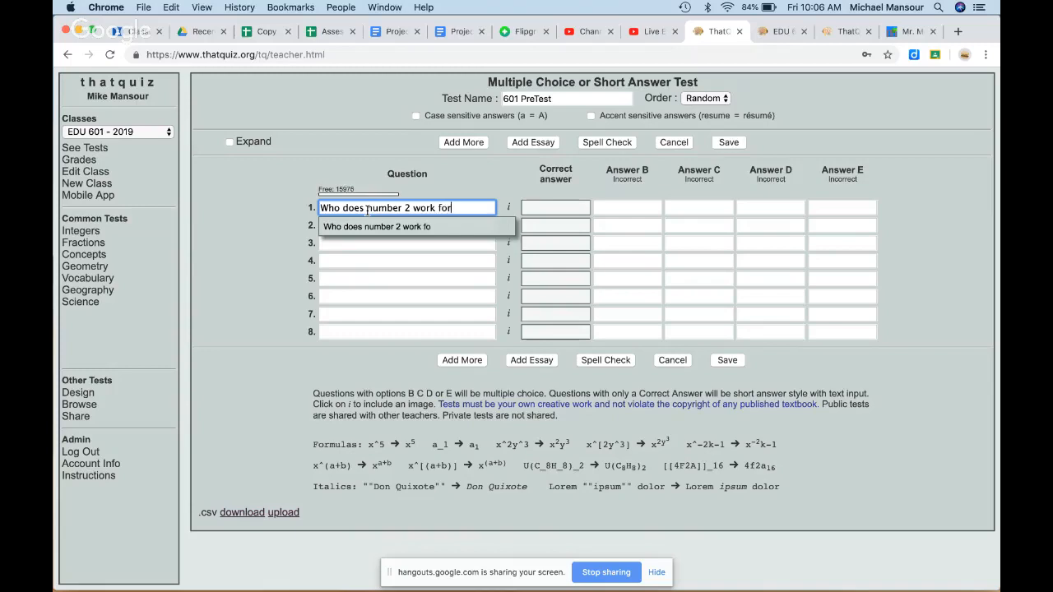
{"action": "type", "text": "?"}
{"action": "key", "text": "Tab"}
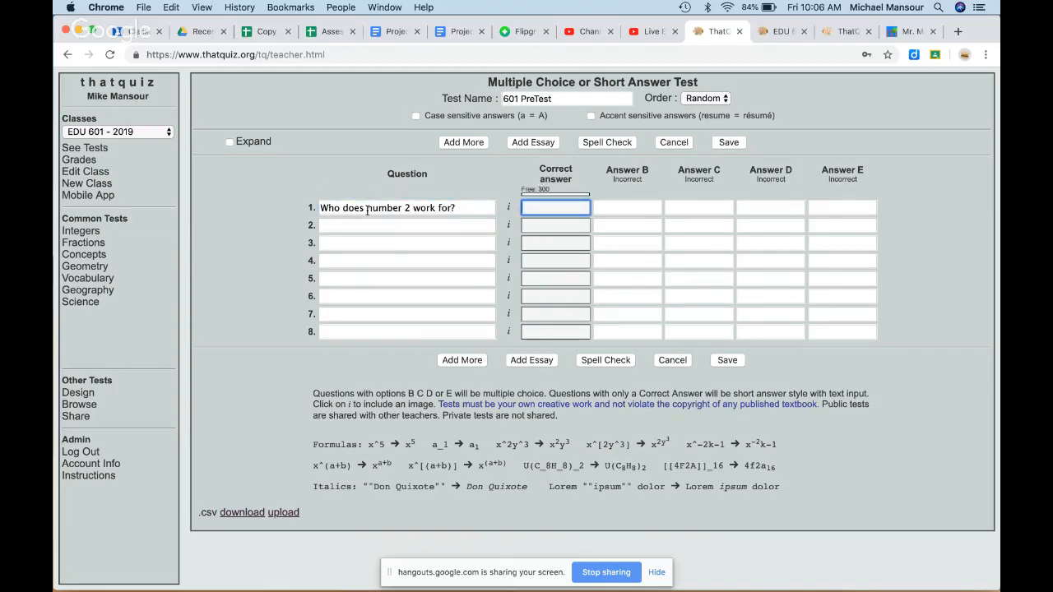
{"action": "type", "text": "Dr. Evil"}
{"action": "key", "text": "Tab"}
{"action": "type", "text": "A"}
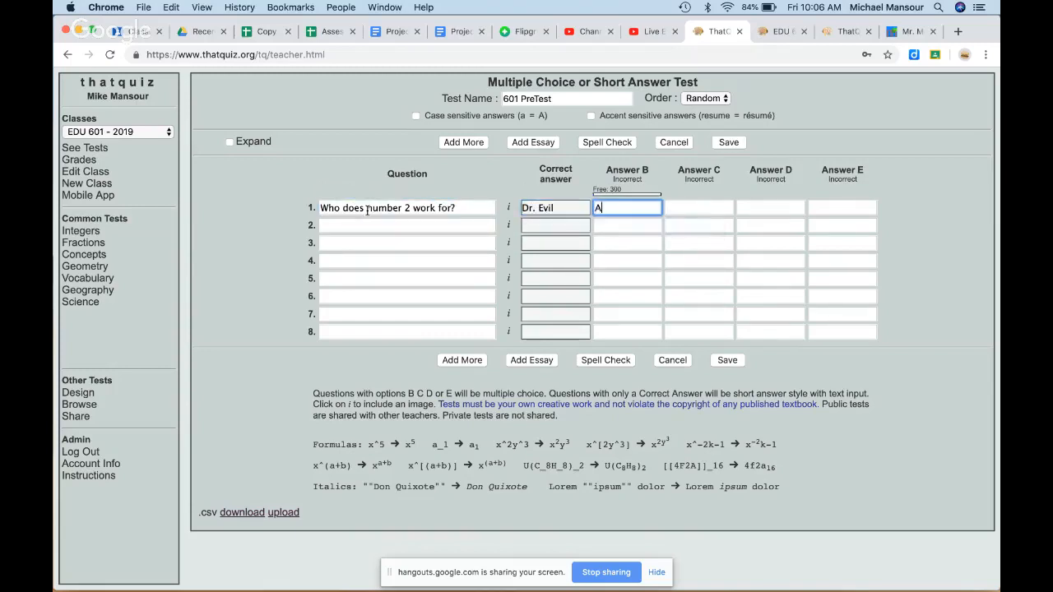
{"action": "type", "text": "ustin Power"}
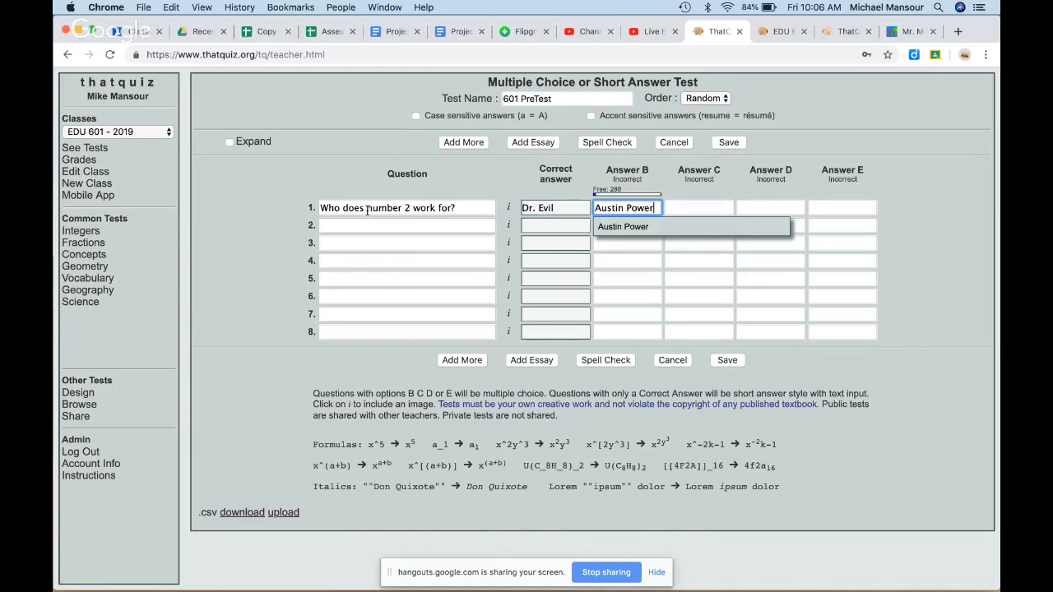
{"action": "type", "text": "s"}
{"action": "key", "text": "Tab"}
{"action": "type", "text": "Bills"}
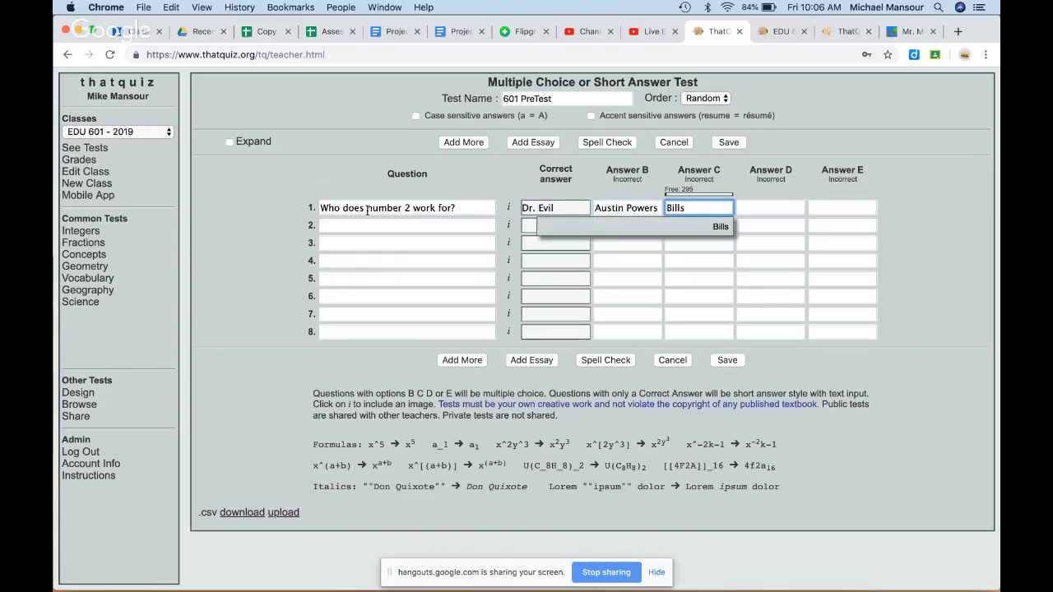
{"action": "key", "text": "BackSpace"}
{"action": "left_click", "coordinate": [682, 263]}
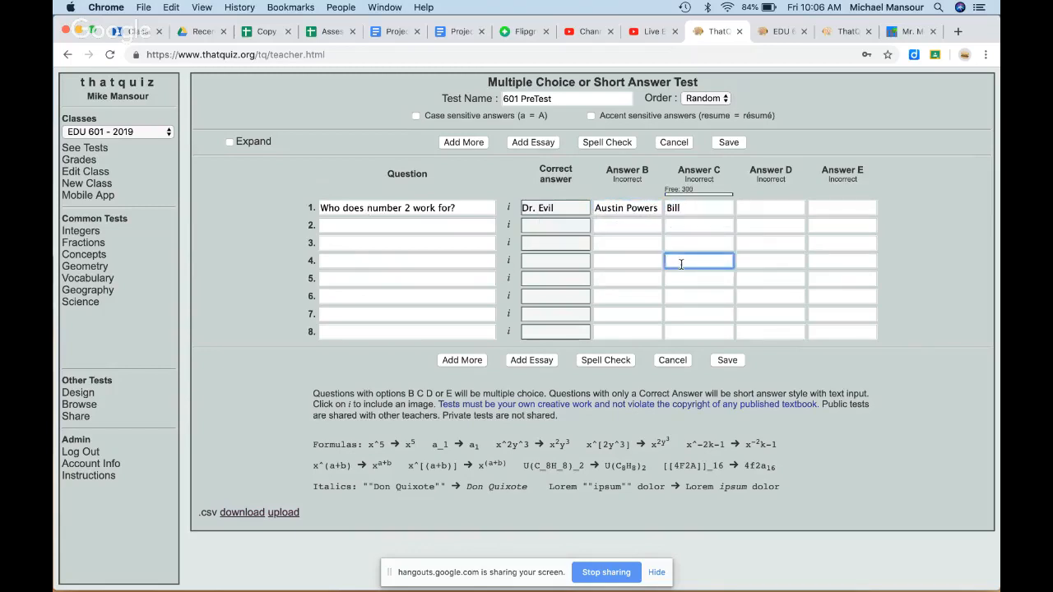
Step: Add an essay question 'What is the meaning of life?'
{"action": "left_click", "coordinate": [531, 361]}
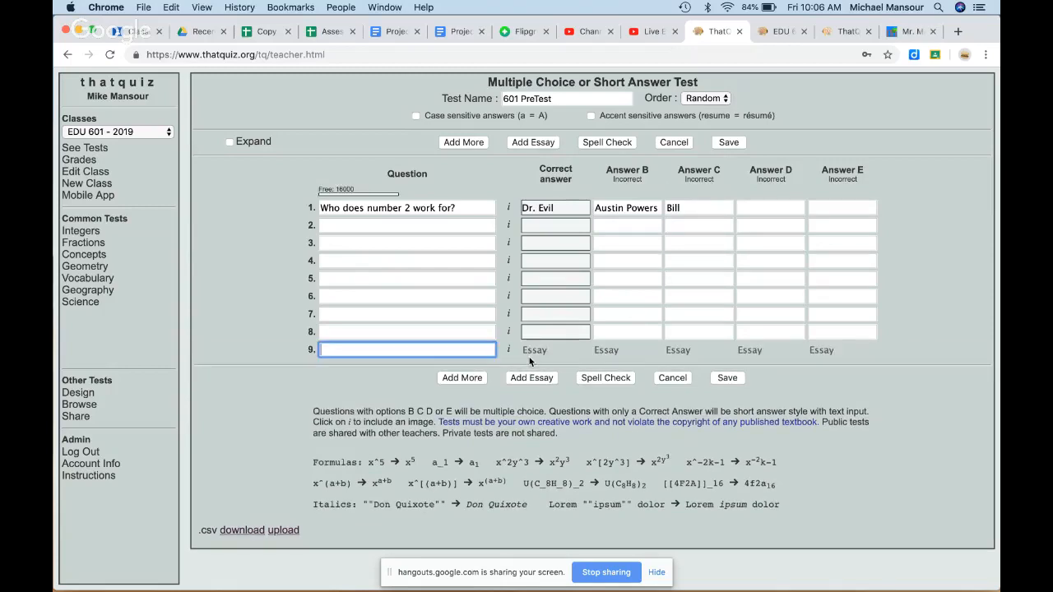
{"action": "type", "text": "What is the ;m"}
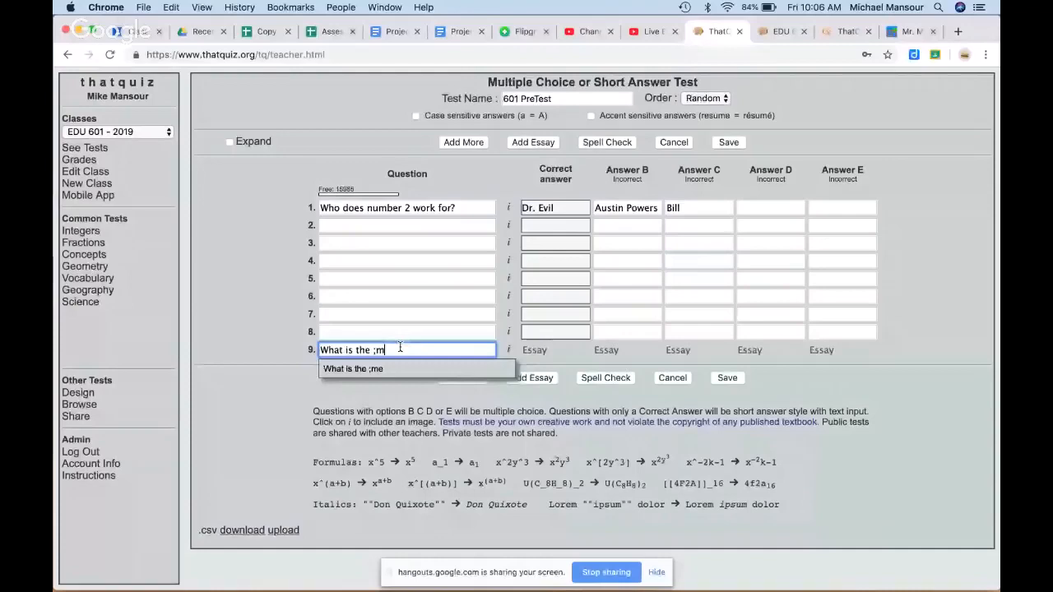
{"action": "key", "text": "BackSpace"}
{"action": "key", "text": "BackSpace"}
{"action": "type", "text": "meaning of life?"}
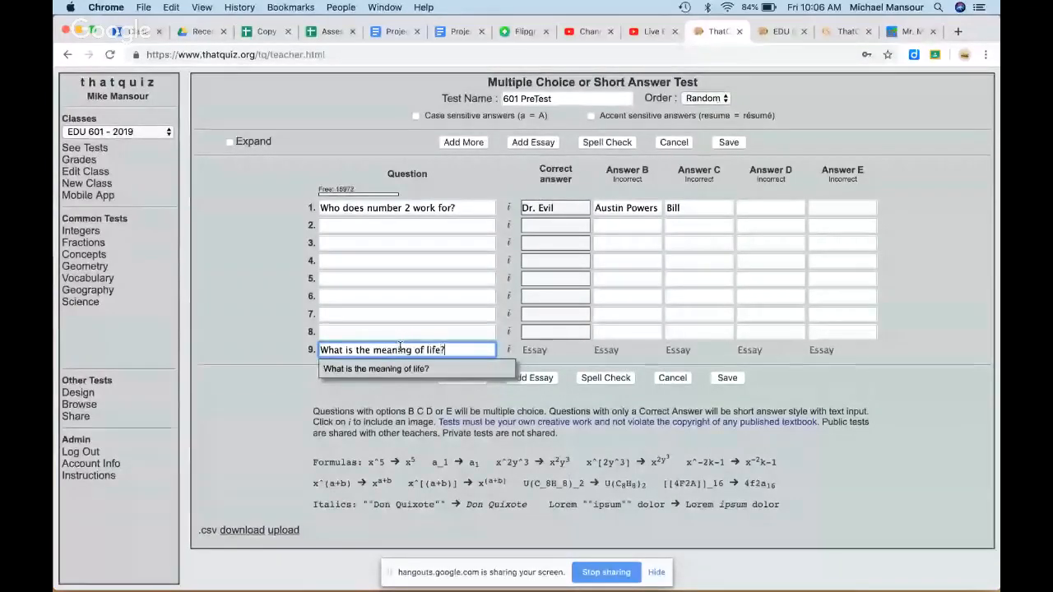
{"action": "left_click", "coordinate": [548, 244]}
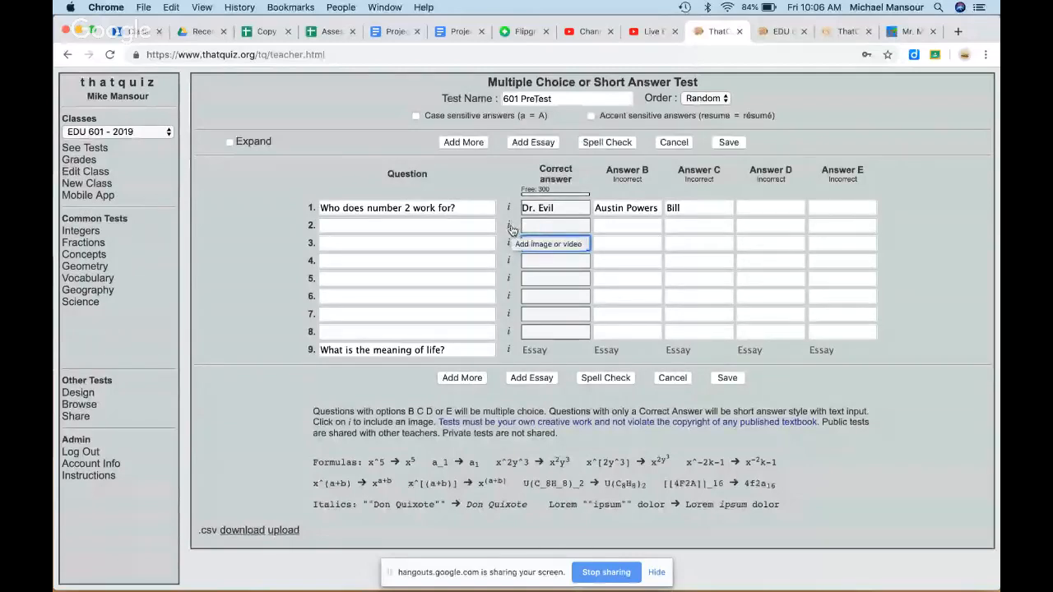
Step: Enter question 2's text 'What is in column D?'
{"action": "left_click", "coordinate": [473, 224]}
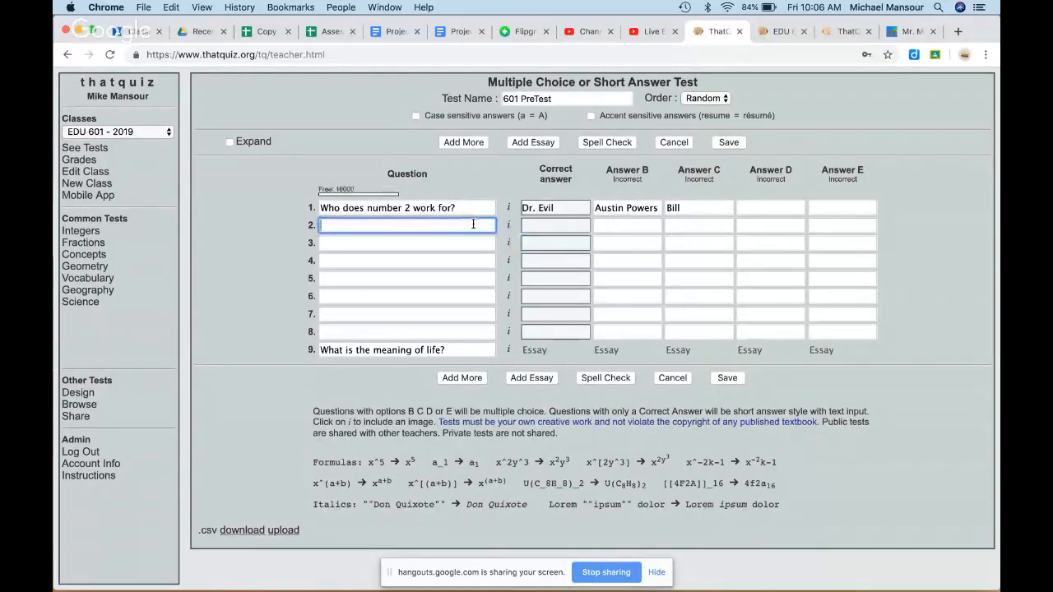
{"action": "type", "text": "What is in "}
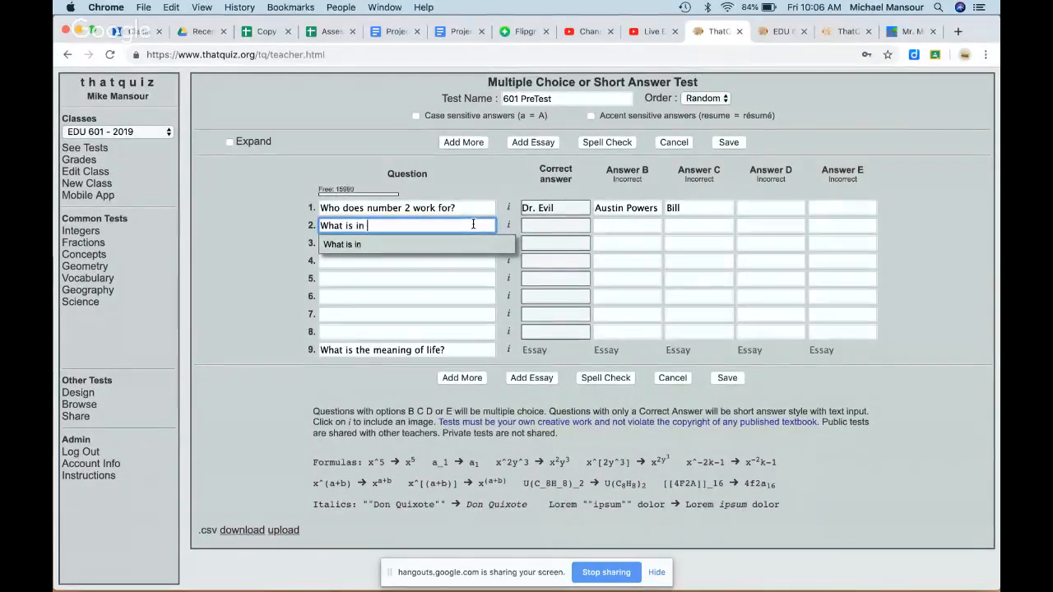
{"action": "type", "text": "column D"}
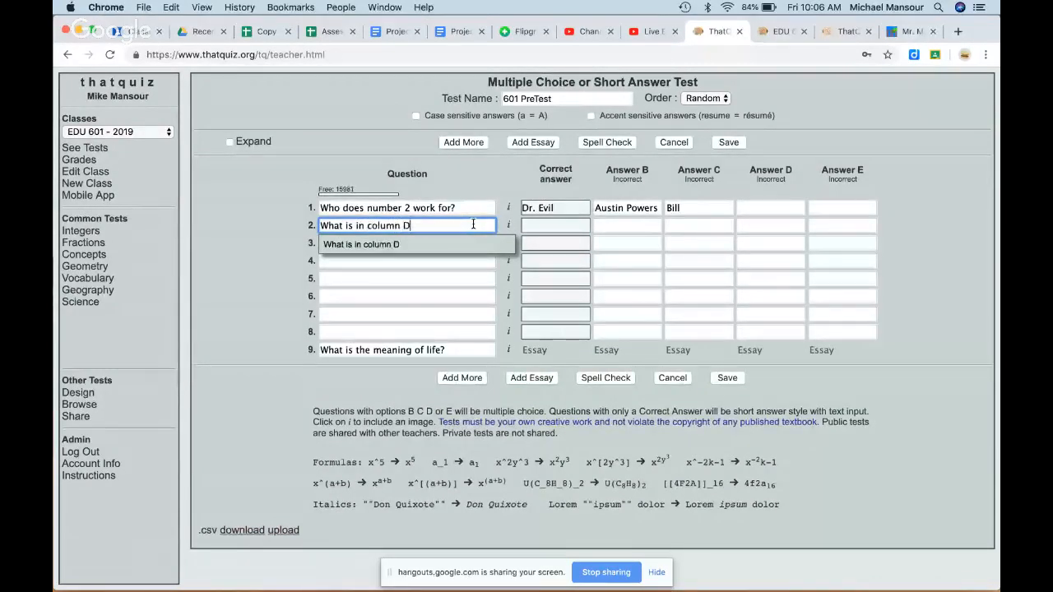
{"action": "type", "text": "?"}
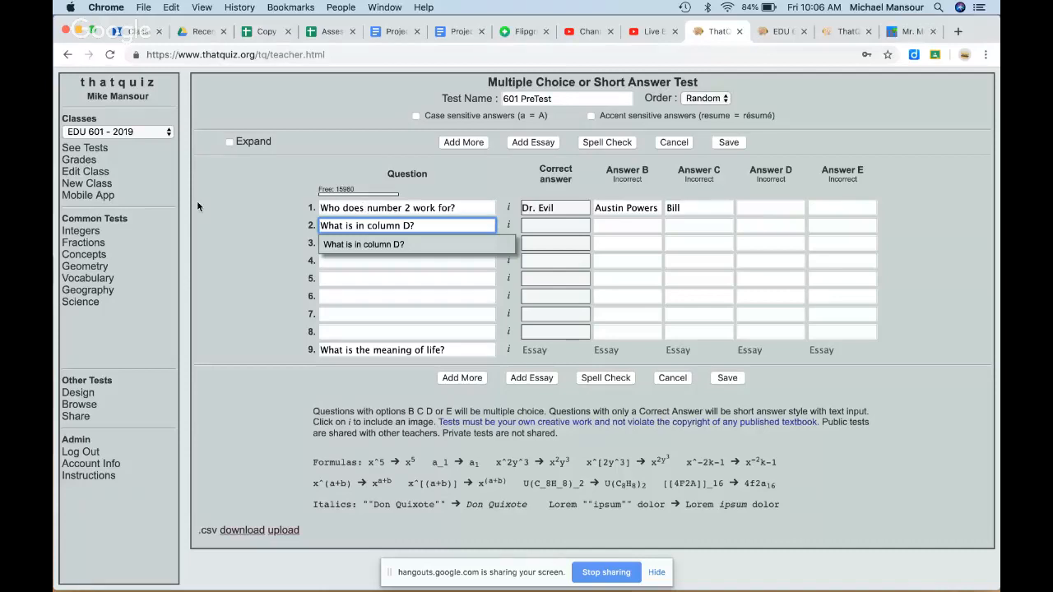
{"action": "left_click", "coordinate": [265, 31]}
Step: Capture a region screenshot of the student table in Google Sheets
{"action": "left_click", "coordinate": [393, 257]}
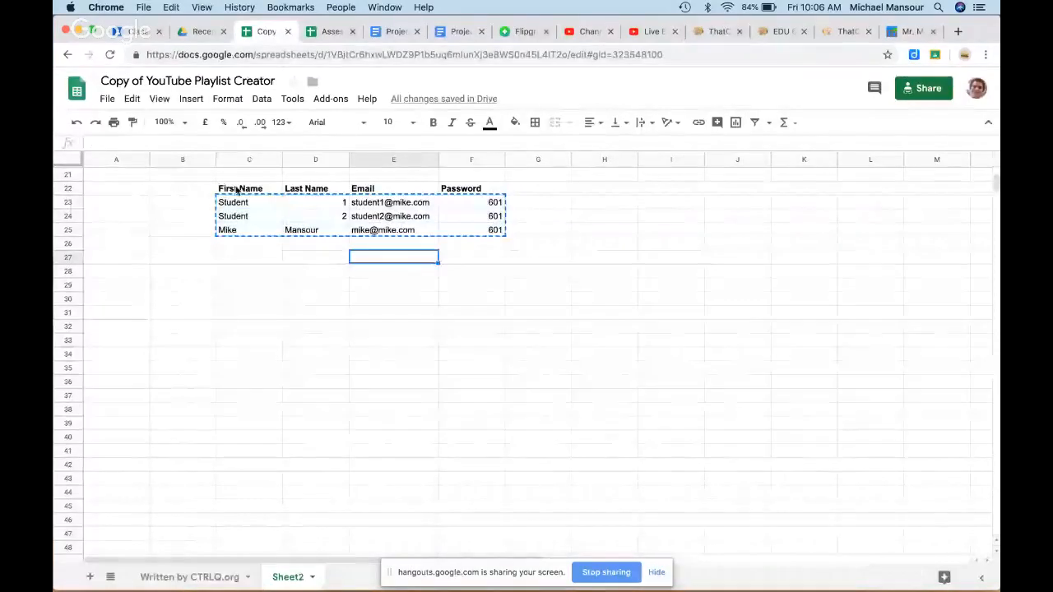
{"action": "key", "text": "super+shift+4"}
{"action": "left_click_drag", "start_coordinate": [212, 145], "coordinate": [509, 245]}
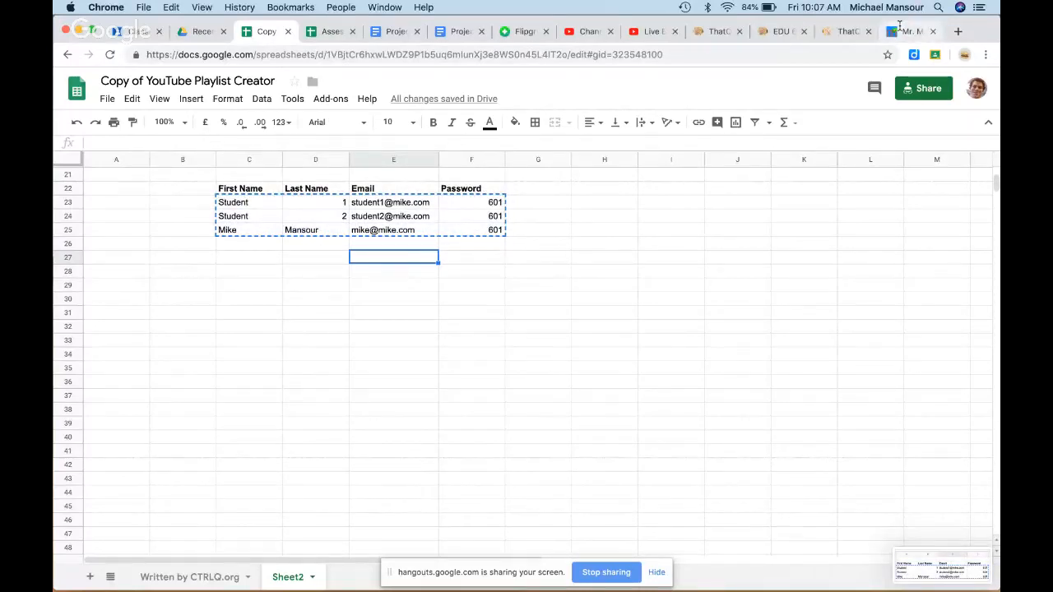
Step: Upload the newest Desktop screenshot and attach it as question 2's image in 601 PreTest
{"action": "left_click", "coordinate": [712, 37]}
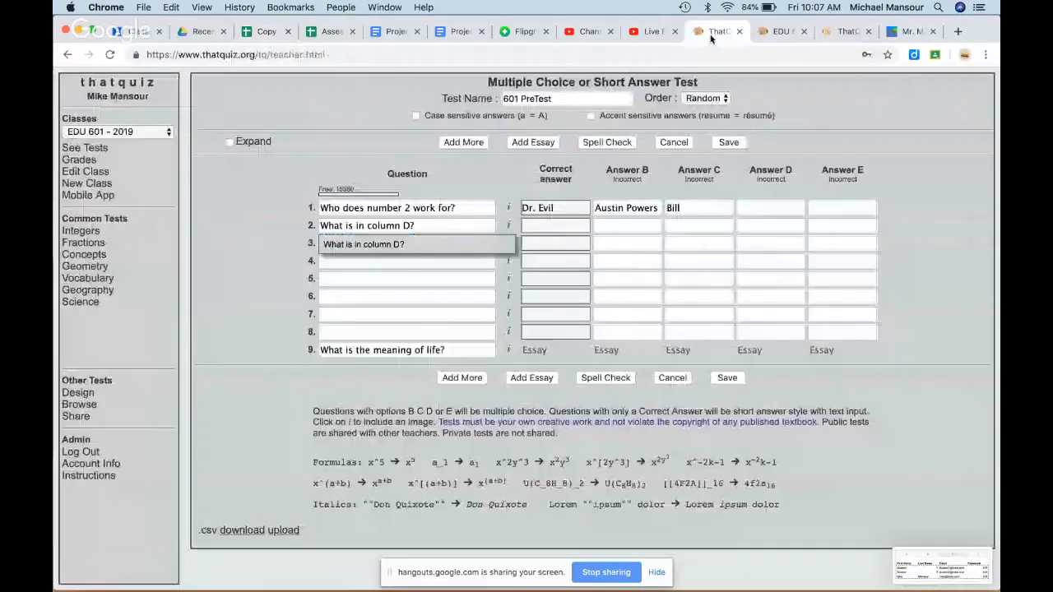
{"action": "left_click", "coordinate": [508, 226]}
{"action": "left_click", "coordinate": [231, 247]}
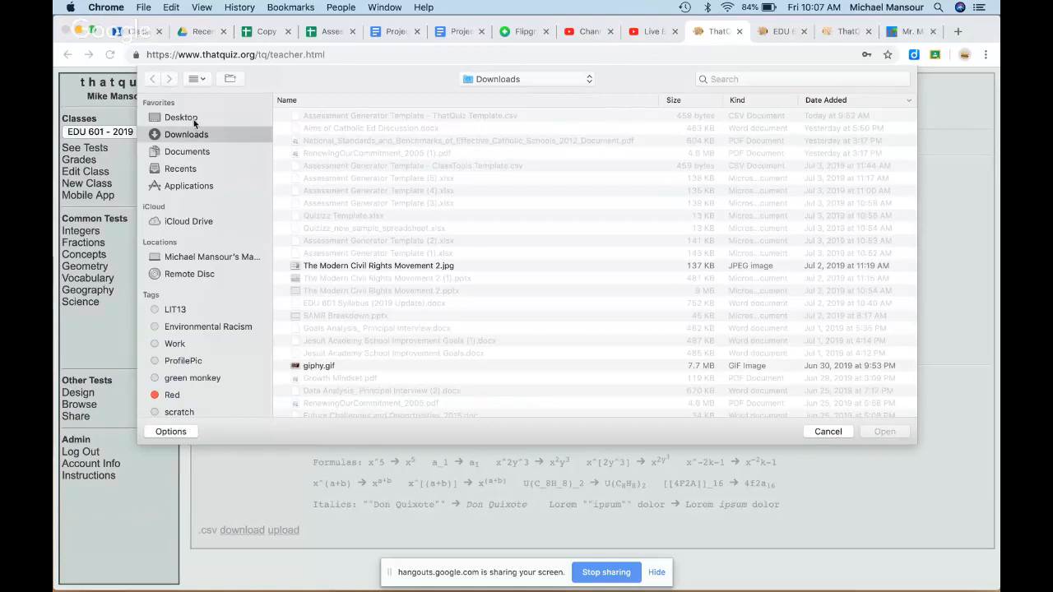
{"action": "left_click", "coordinate": [193, 119]}
{"action": "left_click", "coordinate": [387, 117]}
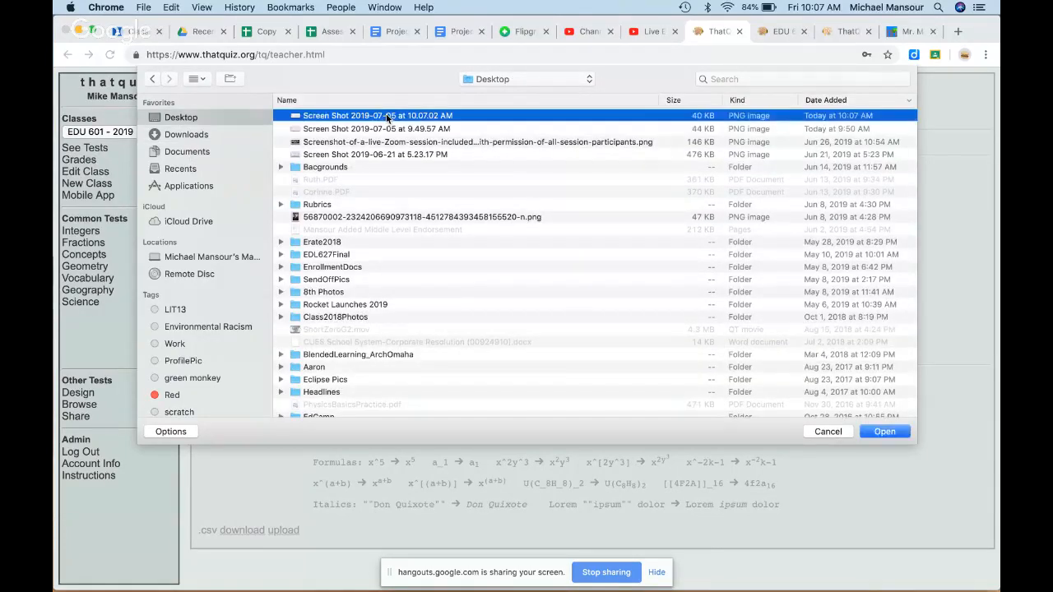
{"action": "double_click", "coordinate": [388, 117]}
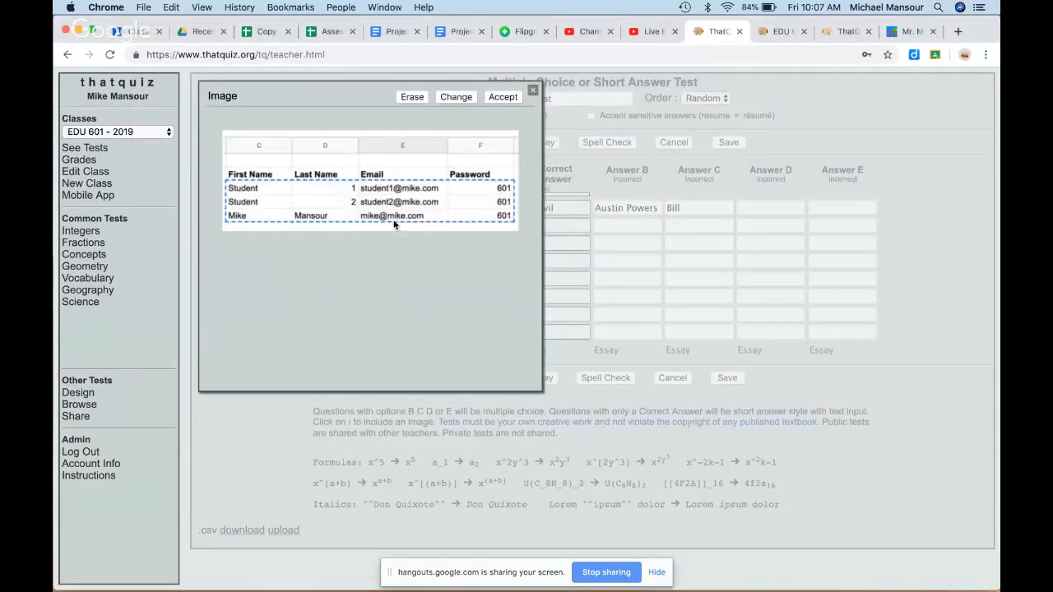
{"action": "left_click", "coordinate": [502, 97]}
{"action": "left_click", "coordinate": [548, 229]}
Step: Enter Last Name as correct, First Name and Password as wrong answers, then save
{"action": "type", "text": "L"}
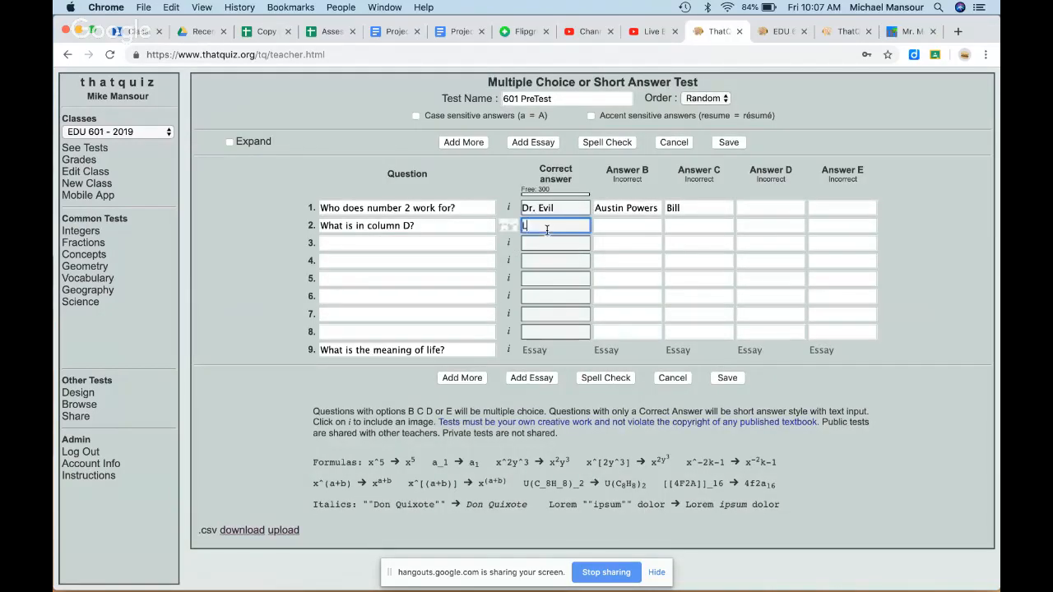
{"action": "type", "text": "ast Name"}
{"action": "key", "text": "Tab"}
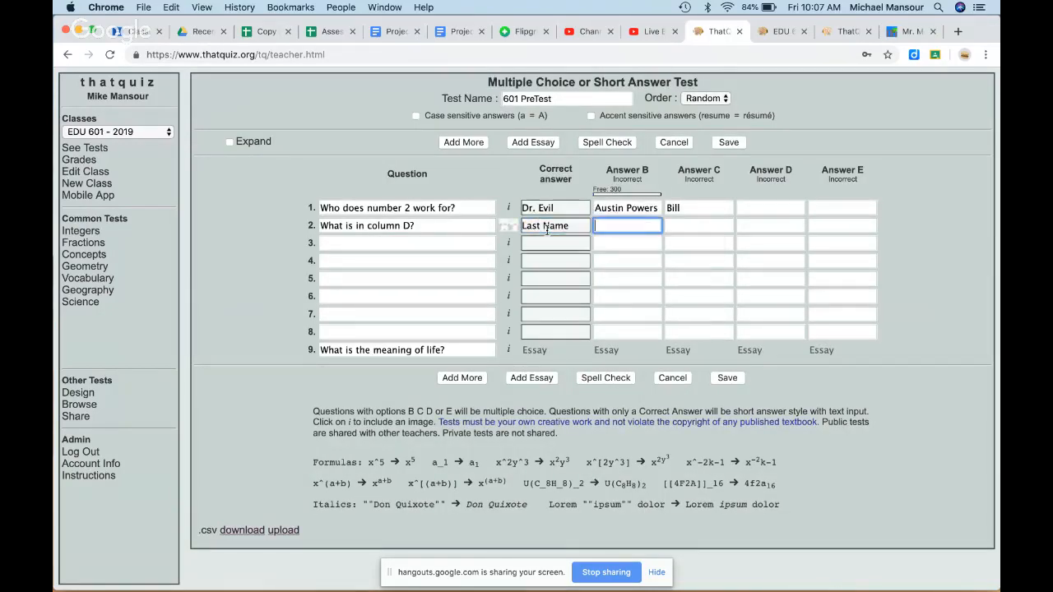
{"action": "type", "text": "First Name"}
{"action": "key", "text": "Tab"}
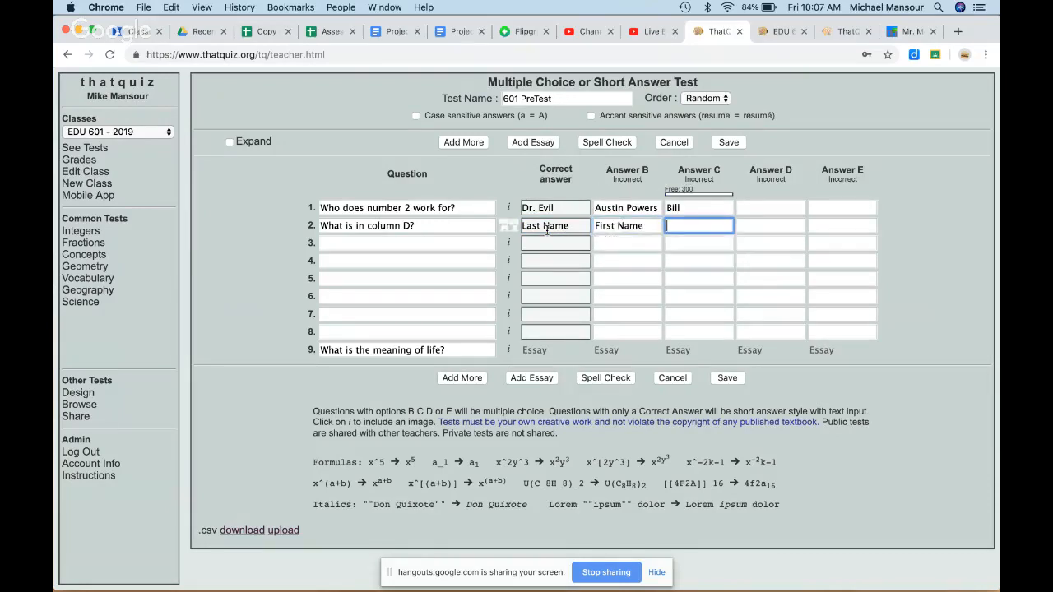
{"action": "type", "text": "Password"}
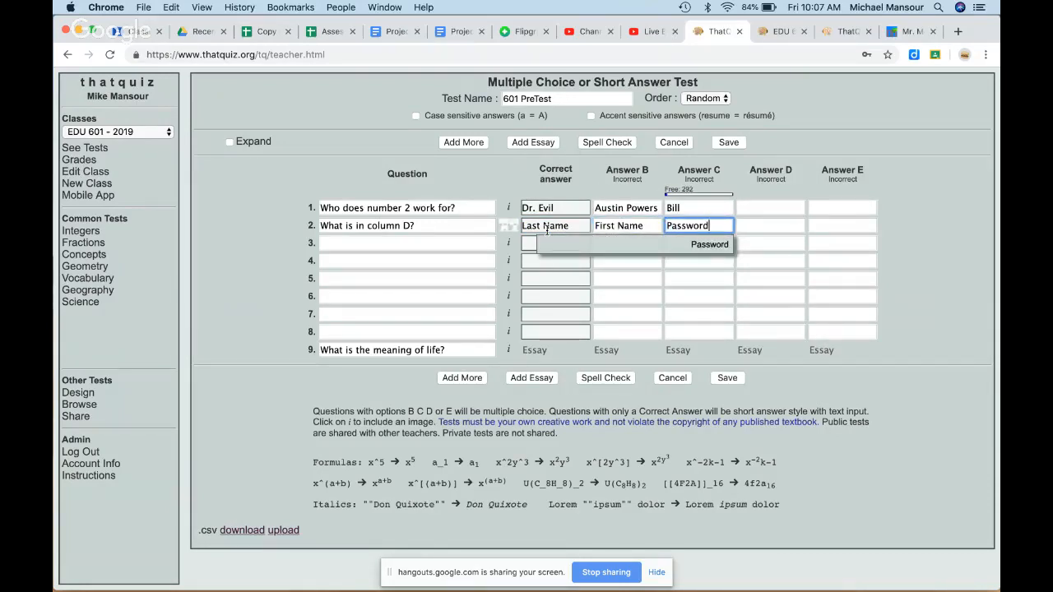
{"action": "left_click", "coordinate": [796, 226]}
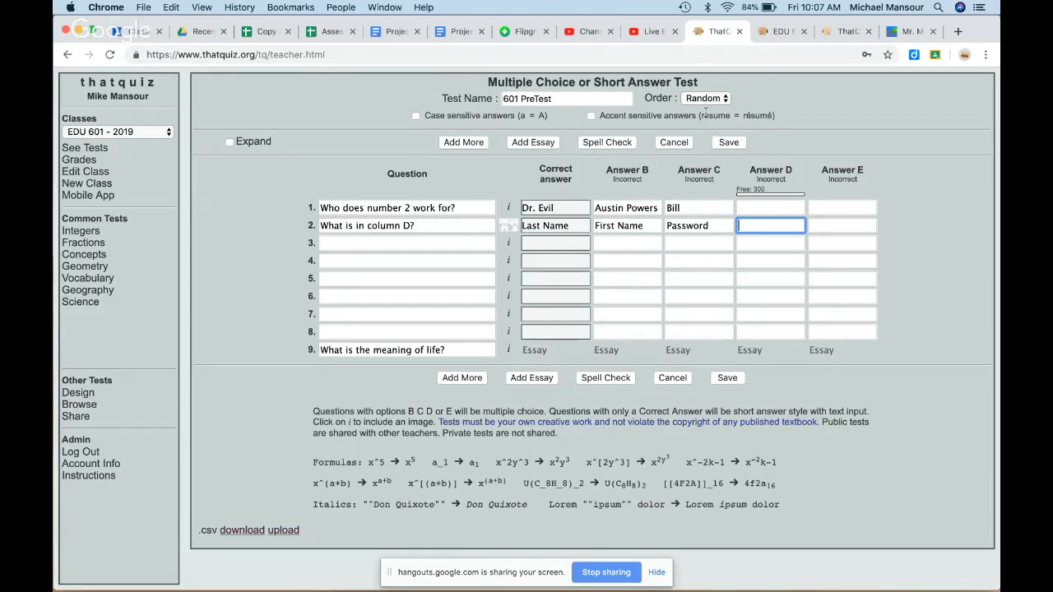
{"action": "left_click", "coordinate": [728, 378]}
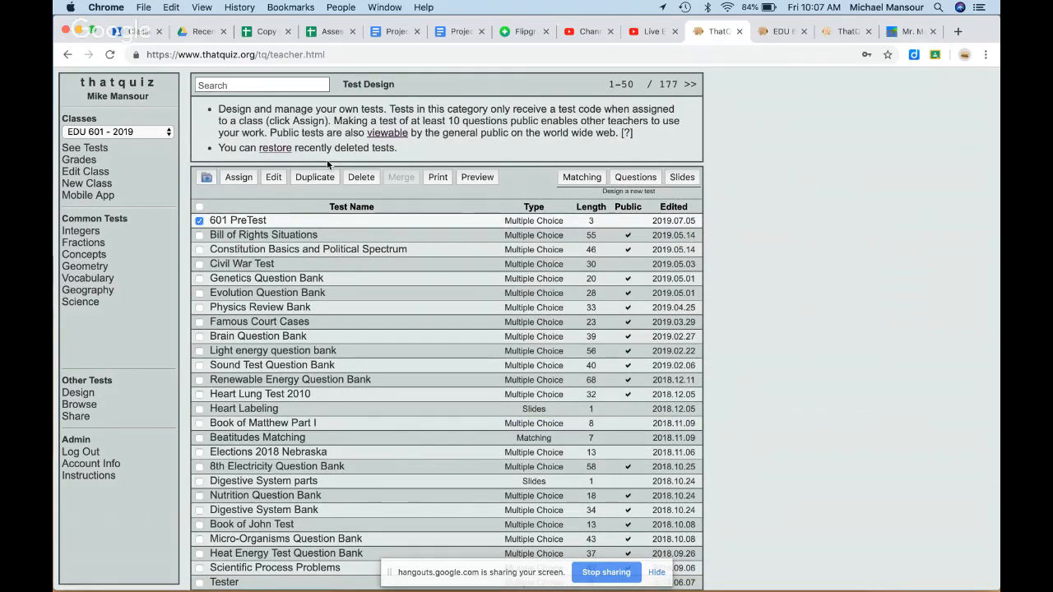
Step: Reopen 601 PreTest from the designed tests list and go to the Assessment Generator Template sheet
{"action": "left_click", "coordinate": [90, 477]}
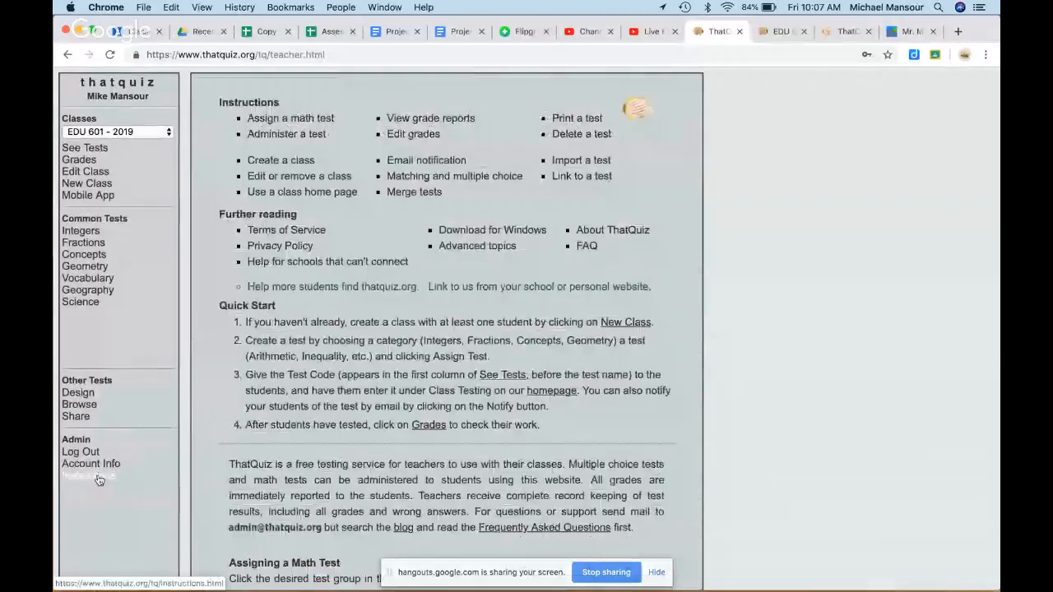
{"action": "left_click", "coordinate": [89, 396]}
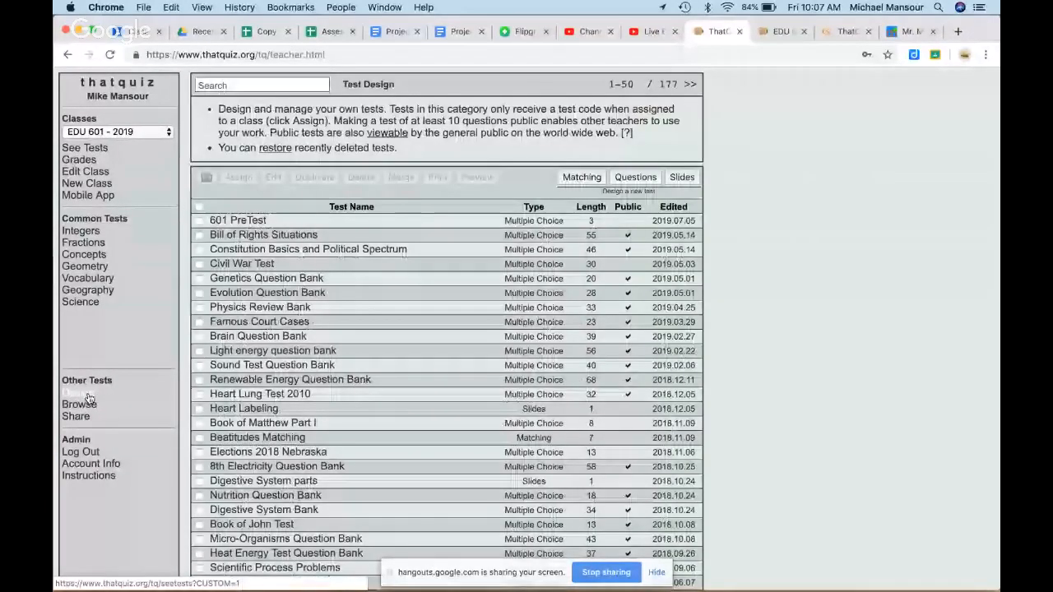
{"action": "left_click", "coordinate": [255, 221]}
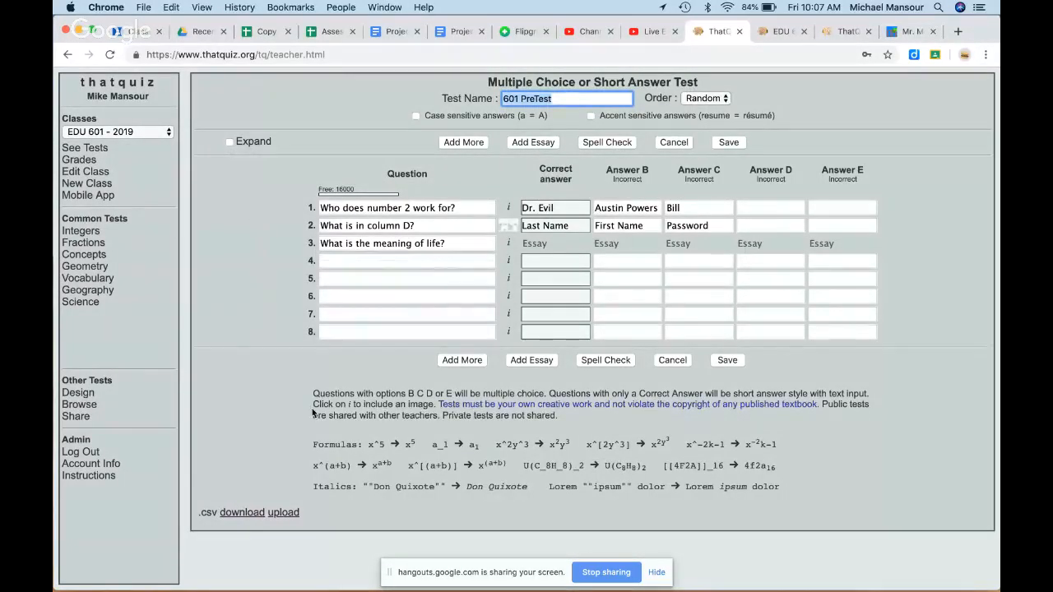
{"action": "left_click", "coordinate": [287, 512]}
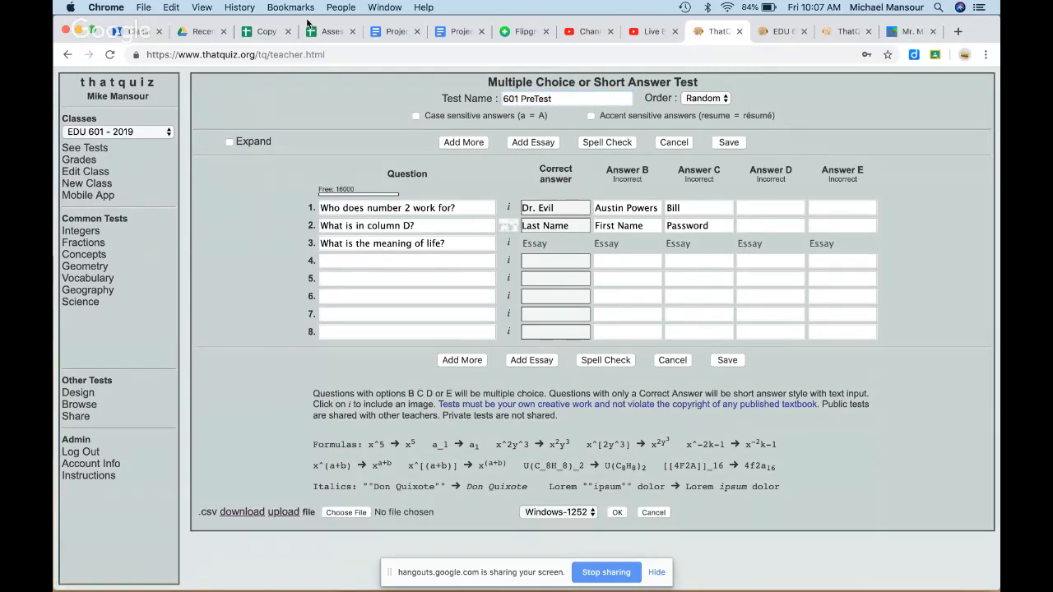
{"action": "left_click", "coordinate": [329, 31]}
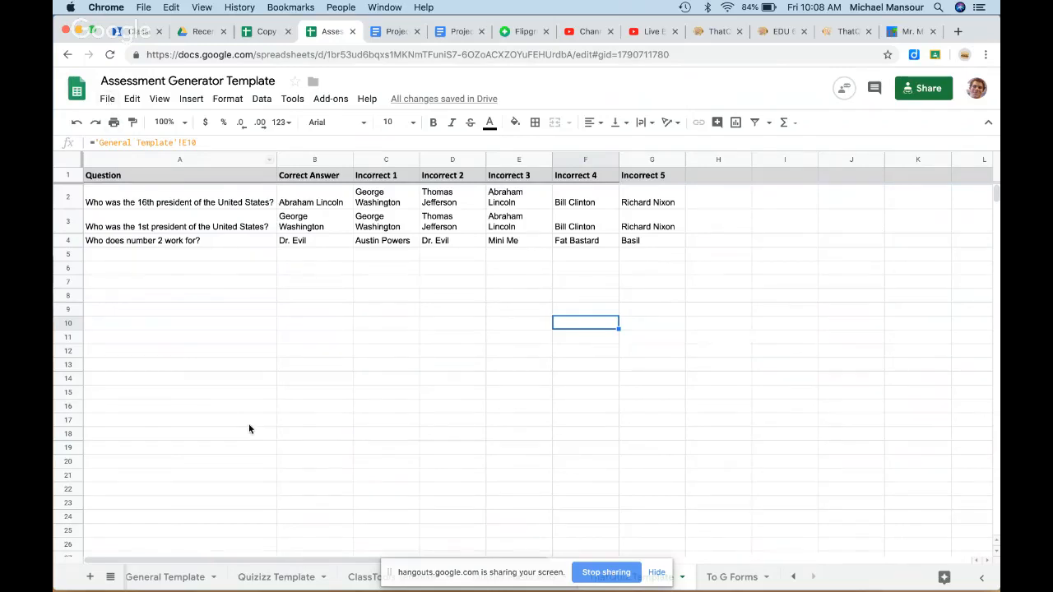
Step: Download the ThatQuiz Template sheet as a .csv file and return to the ThatQuiz editor
{"action": "left_click", "coordinate": [107, 99]}
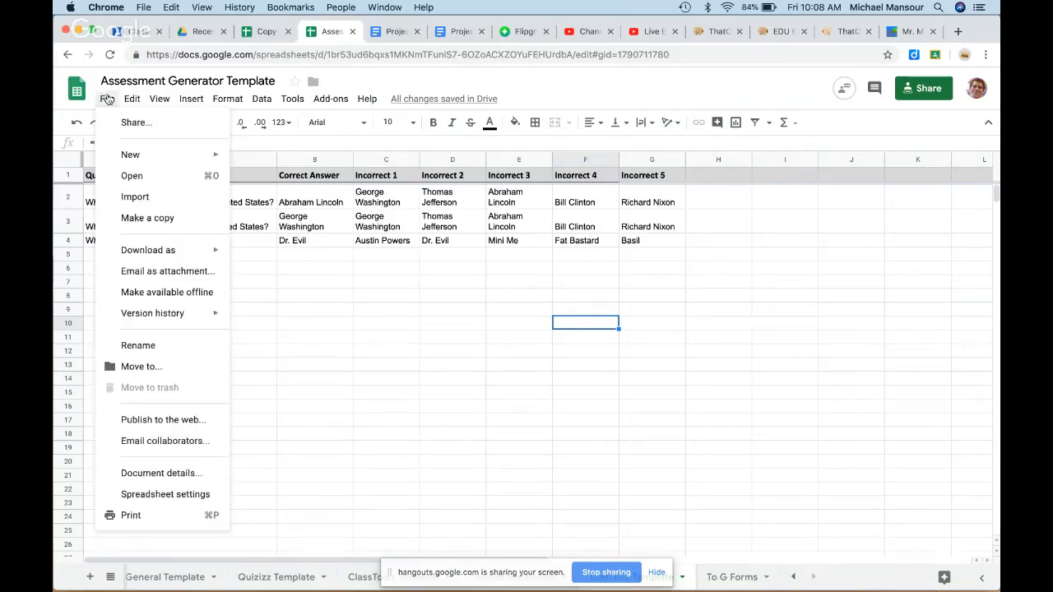
{"action": "mouse_move", "coordinate": [144, 257]}
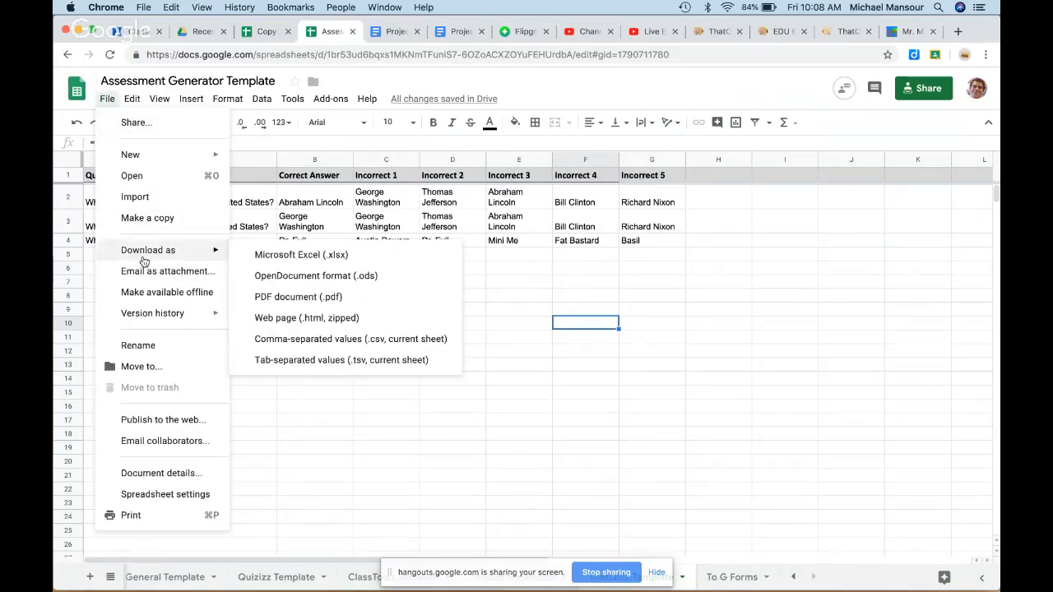
{"action": "left_click", "coordinate": [294, 340]}
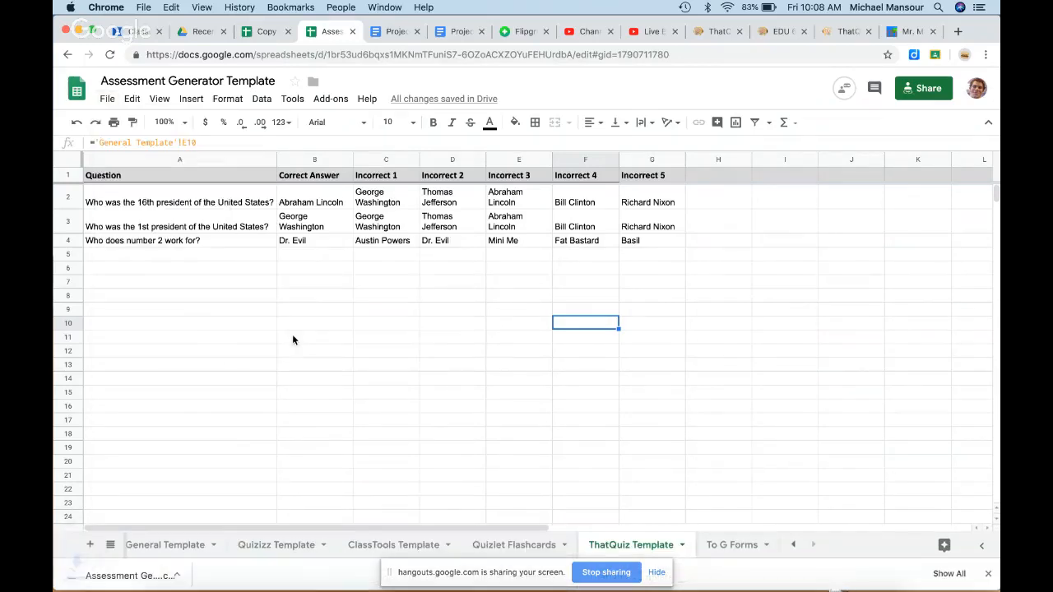
{"action": "left_click", "coordinate": [712, 32]}
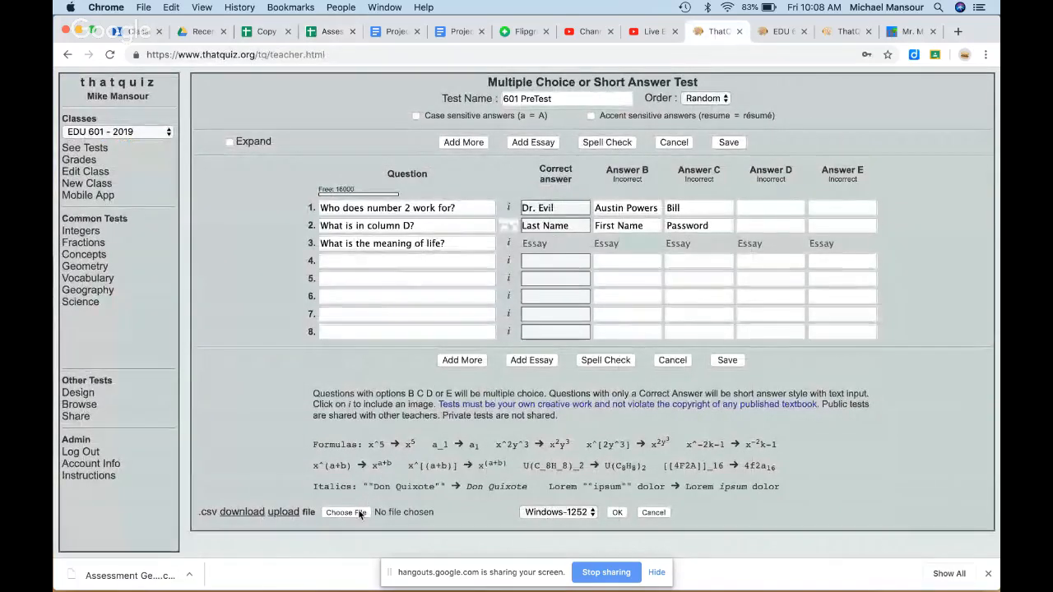
Step: Import the ThatQuiz Template CSV from Downloads into 601 PreTest
{"action": "left_click", "coordinate": [356, 512]}
{"action": "left_click", "coordinate": [235, 136]}
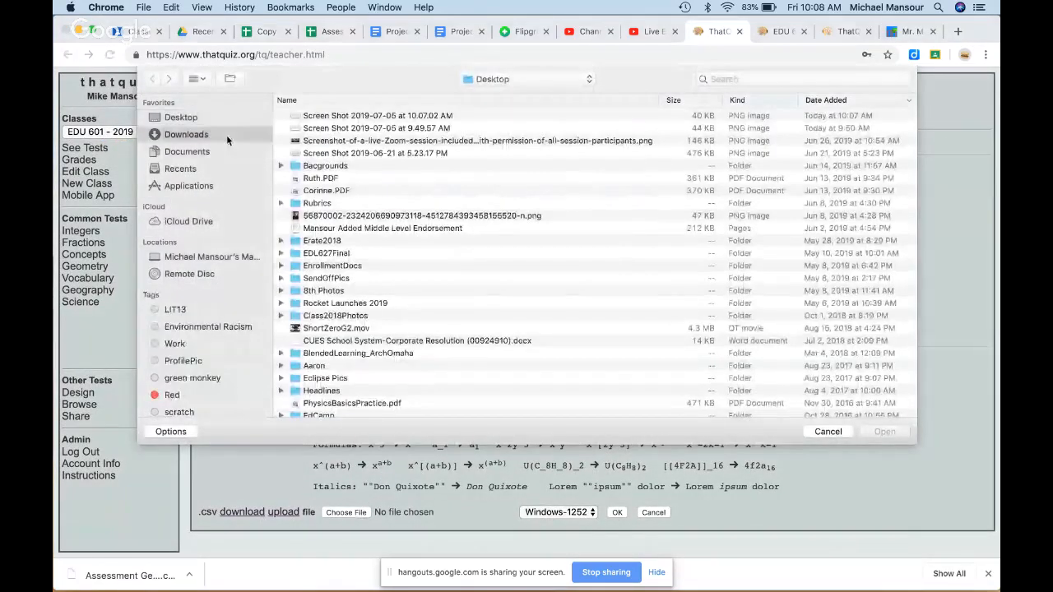
{"action": "left_click", "coordinate": [362, 116]}
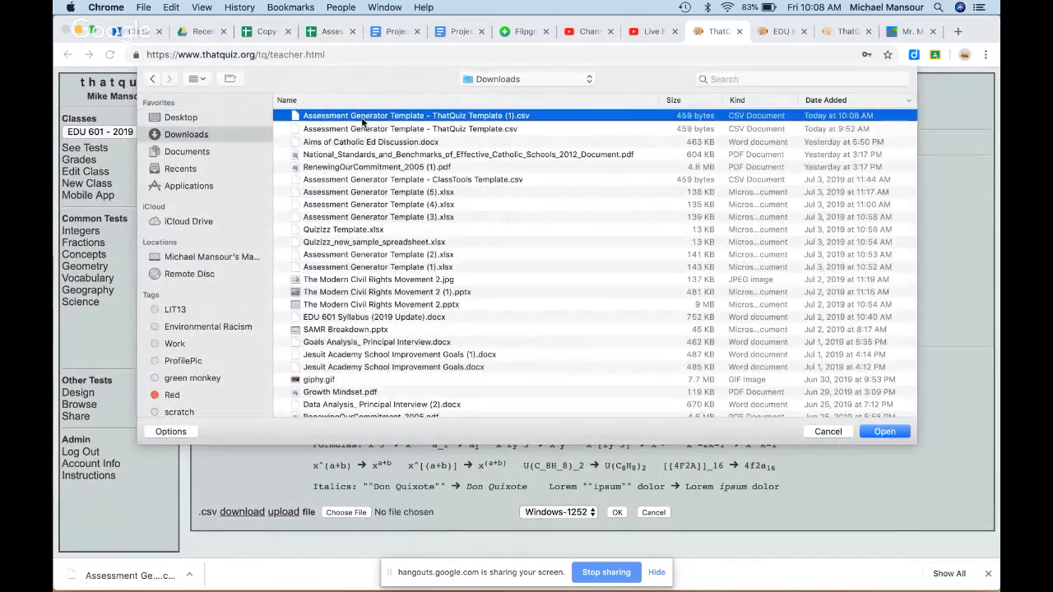
{"action": "double_click", "coordinate": [361, 116]}
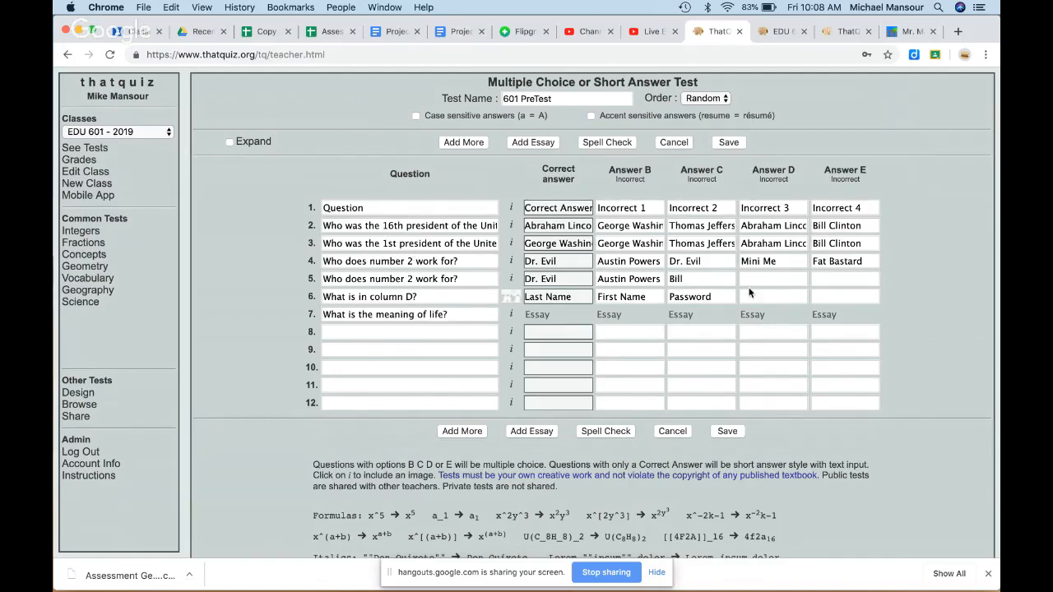
Step: Clear row 4's duplicate question and its answers, including Dr. Evil, then save the test
{"action": "left_click", "coordinate": [469, 260]}
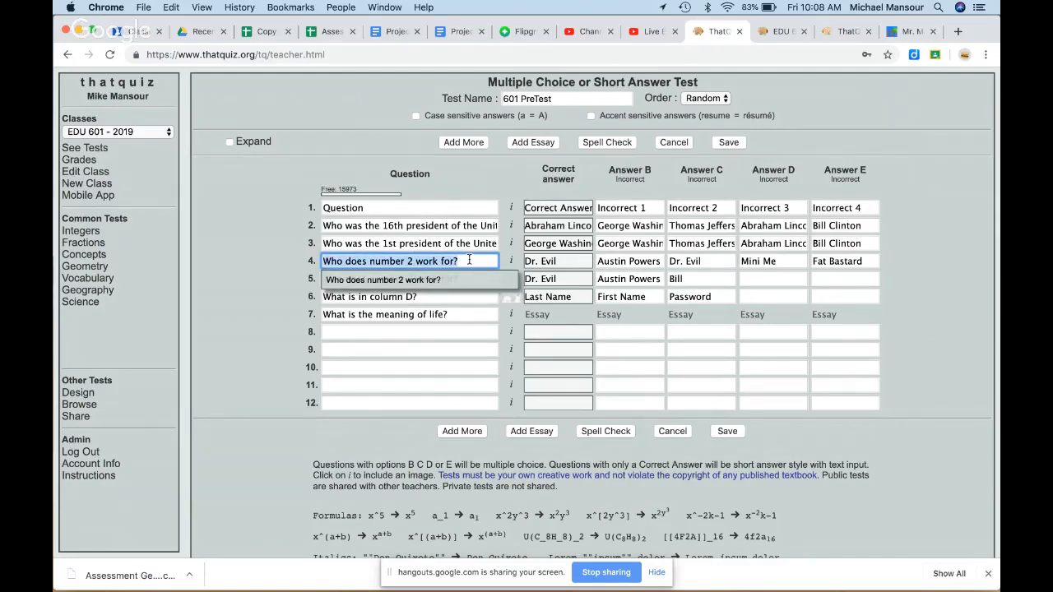
{"action": "key", "text": "BackSpace"}
{"action": "key", "text": "Tab"}
{"action": "key", "text": "BackSpace"}
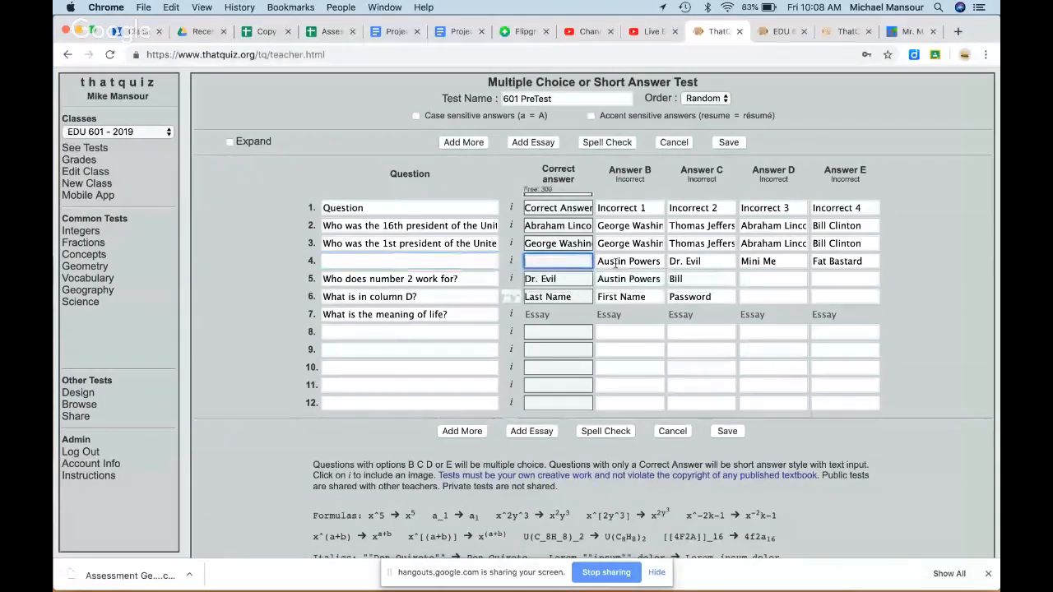
{"action": "key", "text": "Tab"}
{"action": "key", "text": "BackSpace"}
{"action": "key", "text": "Tab"}
{"action": "key", "text": "BackSpace"}
{"action": "key", "text": "Tab"}
{"action": "key", "text": "BackSpace"}
{"action": "key", "text": "Tab"}
{"action": "key", "text": "BackSpace"}
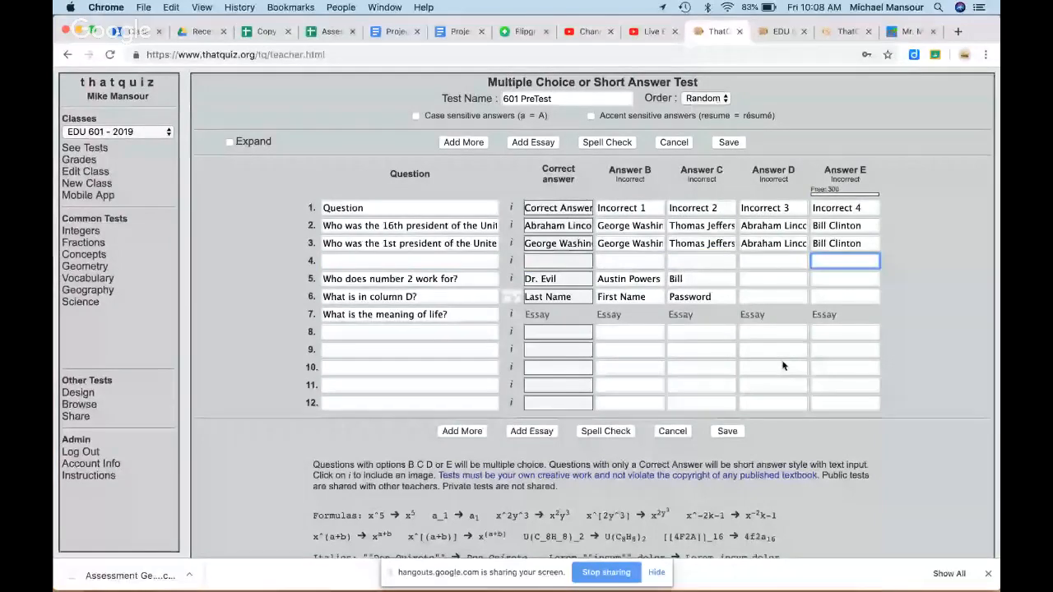
{"action": "left_click", "coordinate": [728, 431]}
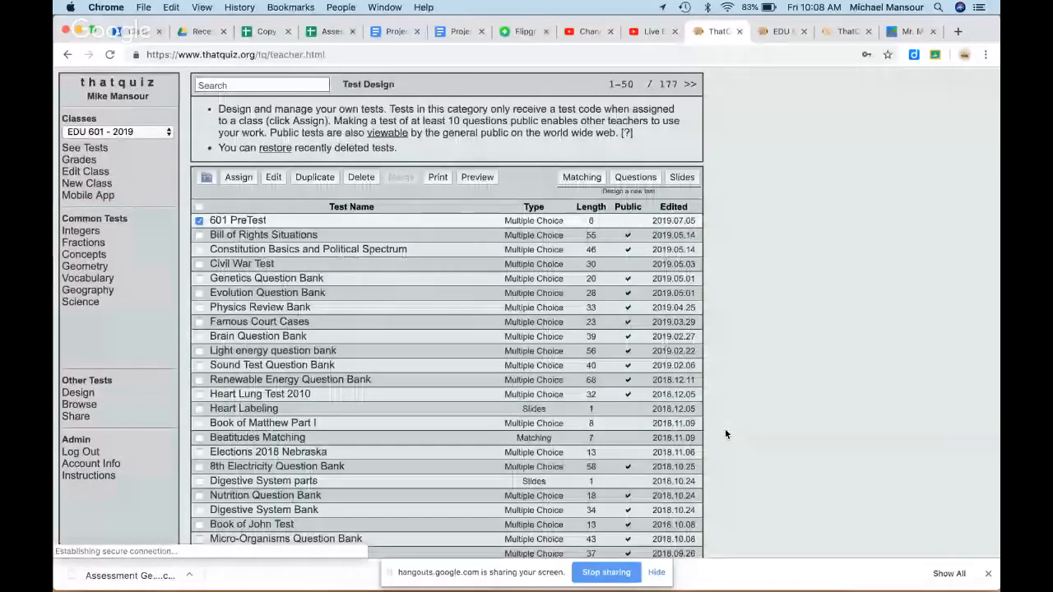
{"action": "left_click", "coordinate": [252, 221]}
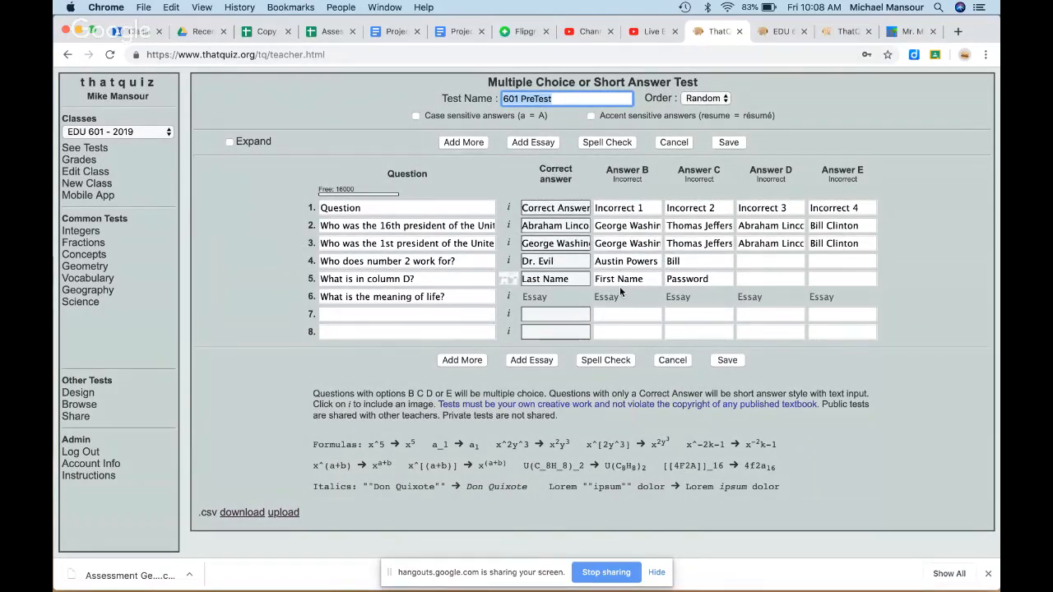
{"action": "left_click", "coordinate": [510, 297]}
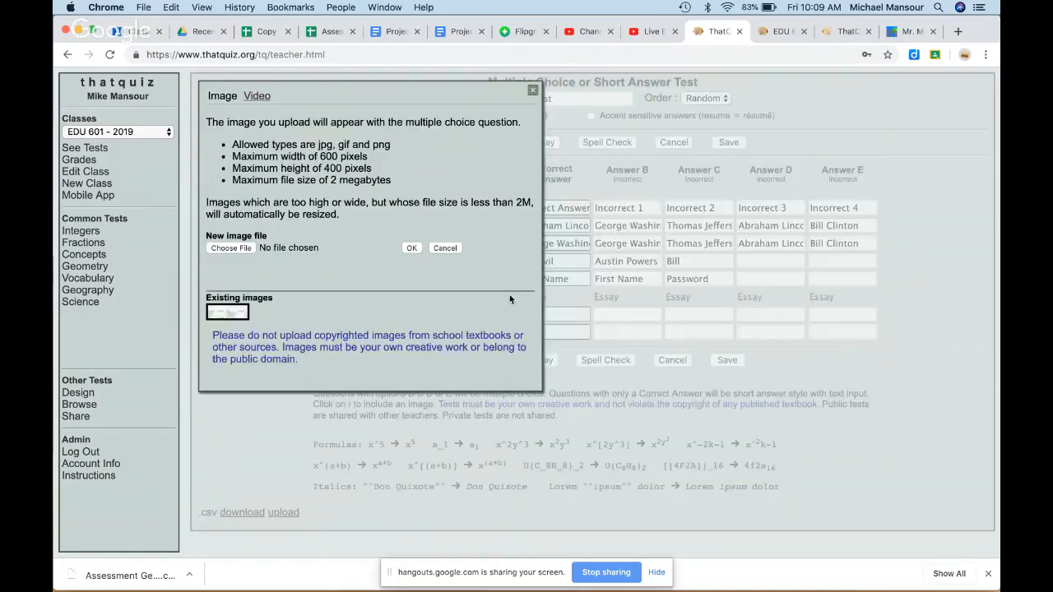
{"action": "left_click", "coordinate": [257, 97]}
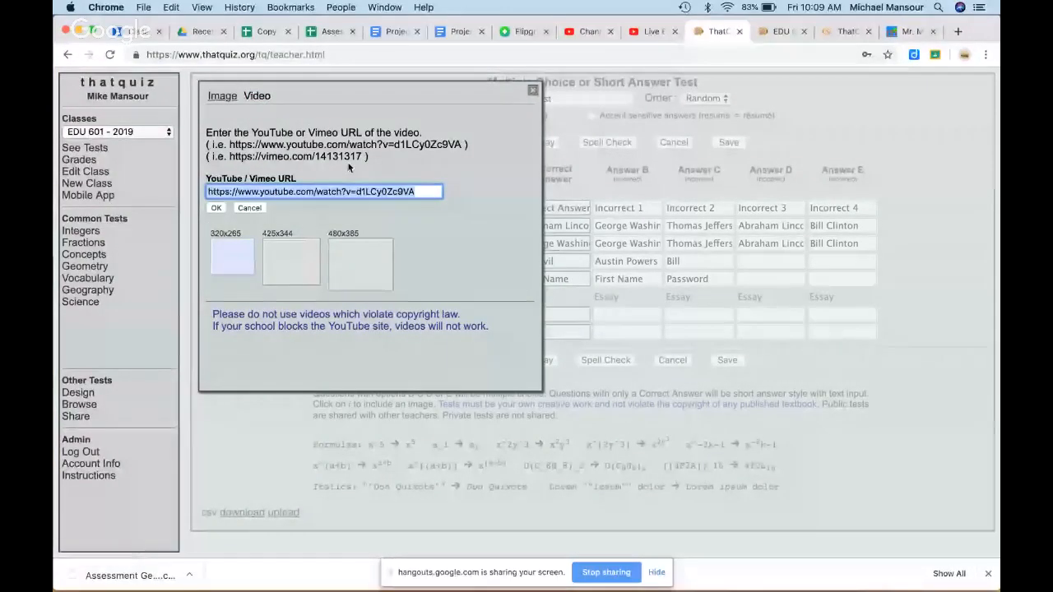
{"action": "left_click", "coordinate": [532, 94]}
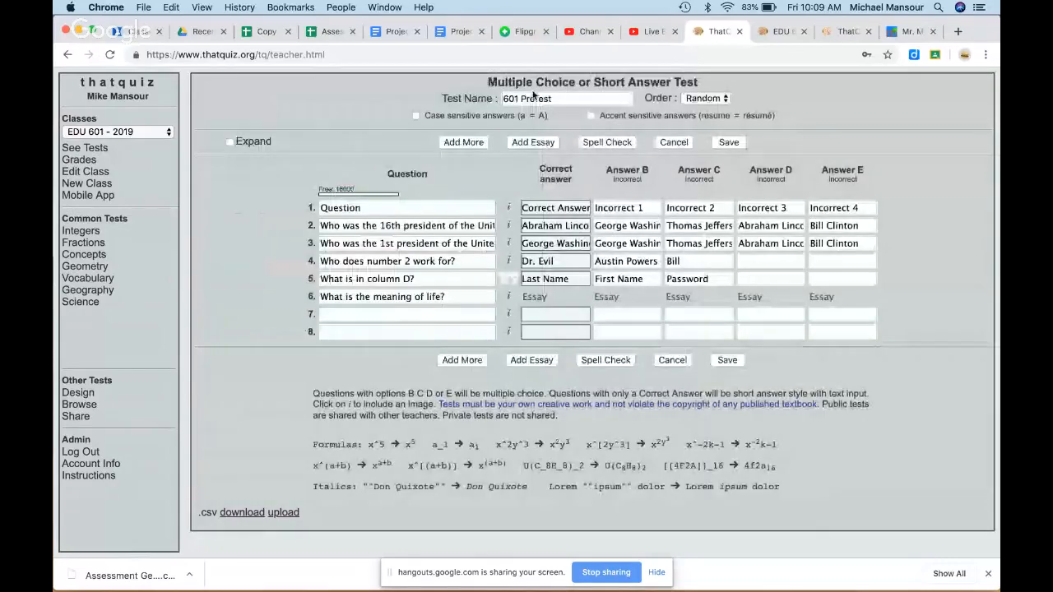
{"action": "left_click", "coordinate": [727, 360]}
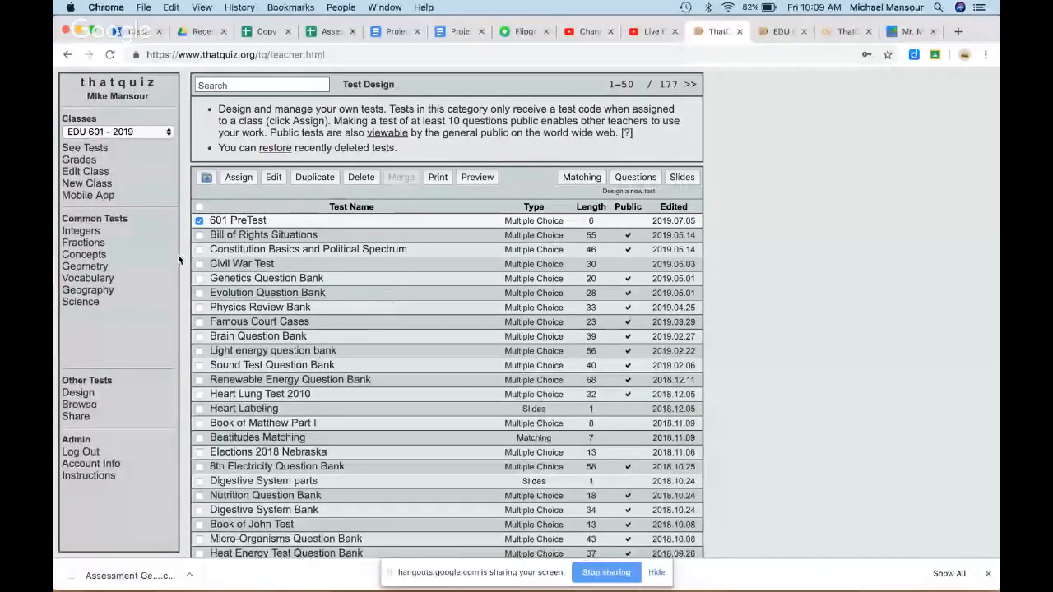
Step: Assign 601 PreTest to EDU 601 - 2019 and switch to that class's student page
{"action": "left_click", "coordinate": [139, 134]}
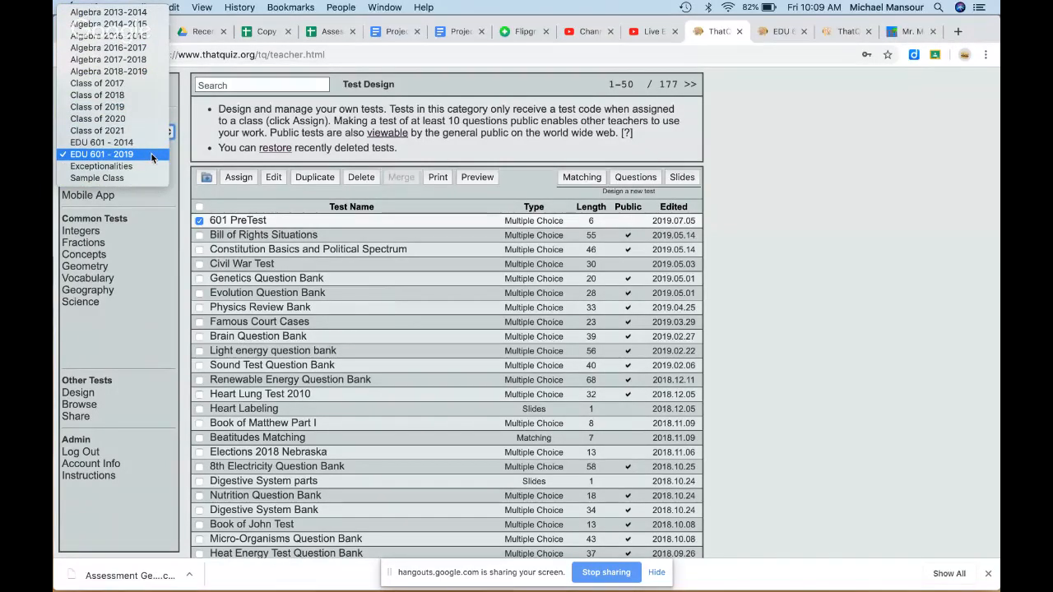
{"action": "left_click", "coordinate": [152, 155]}
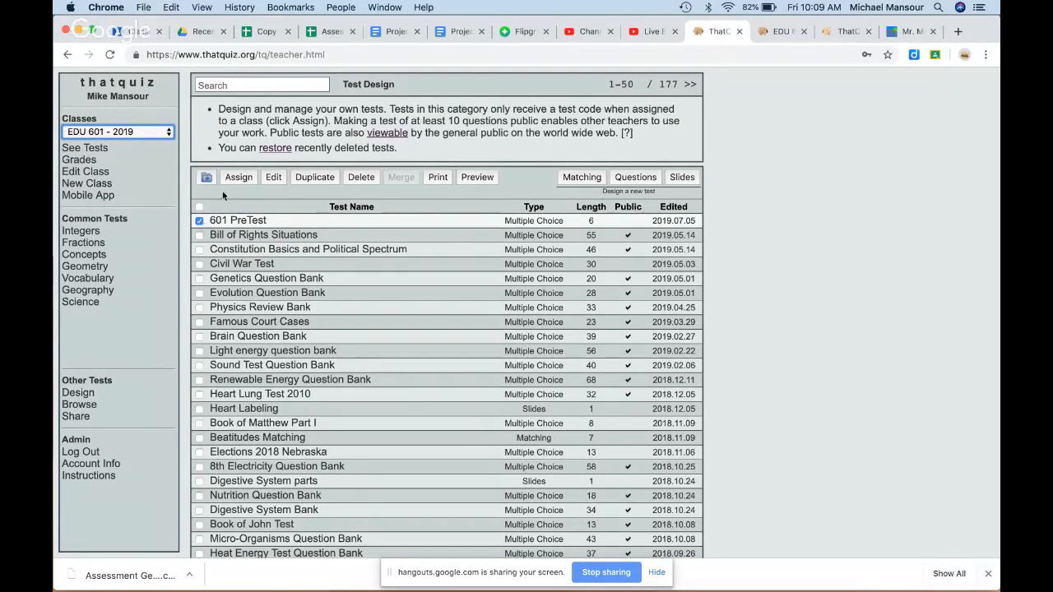
{"action": "left_click", "coordinate": [239, 177]}
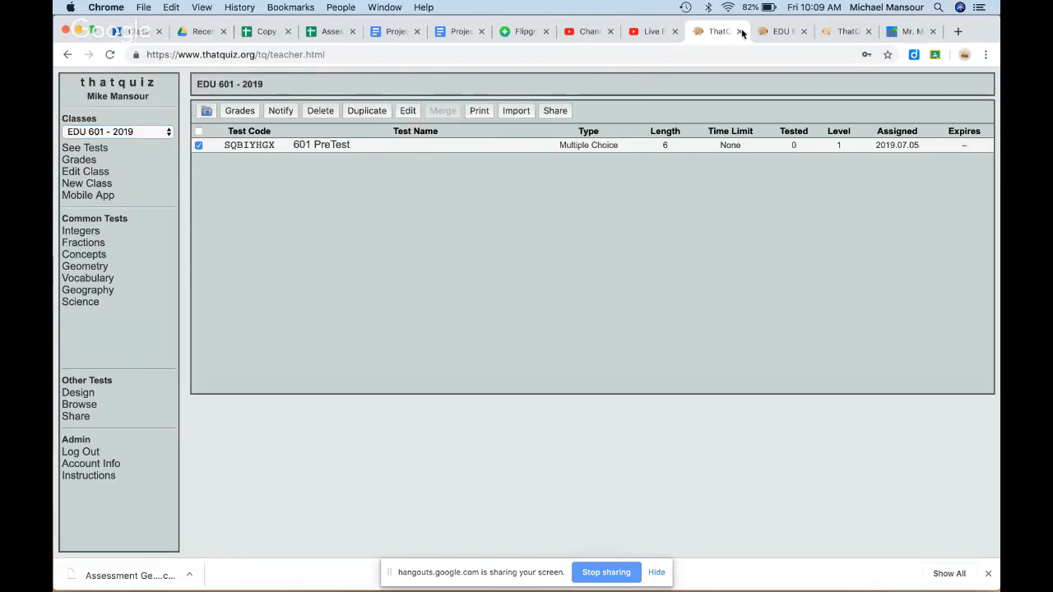
{"action": "left_click", "coordinate": [775, 31]}
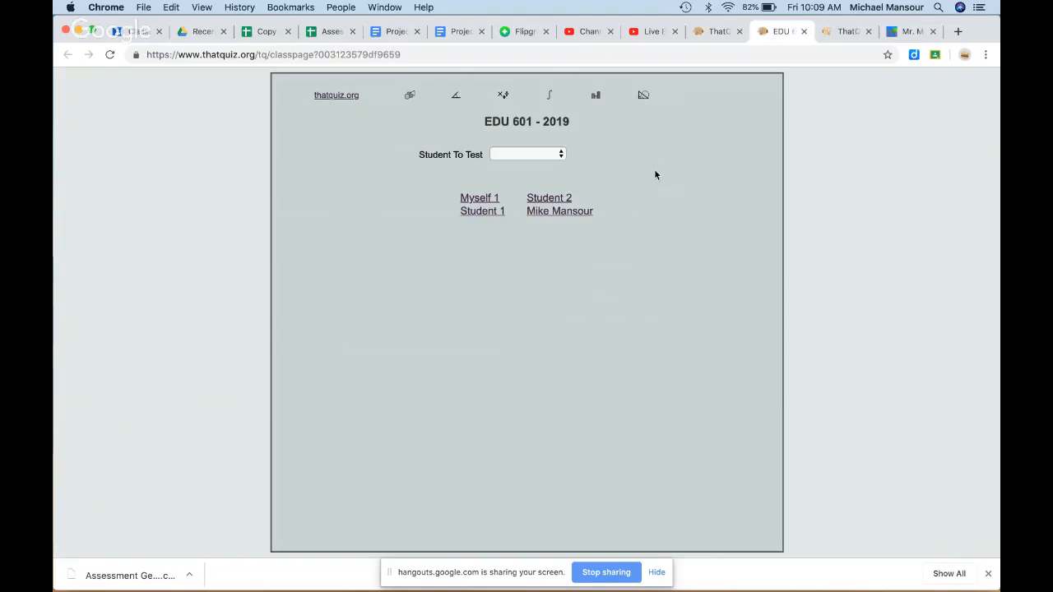
Step: Sign in as an EDU 601 - 2019 student with the password and start 601 PreTest
{"action": "left_click", "coordinate": [586, 212]}
{"action": "type", "text": "•"}
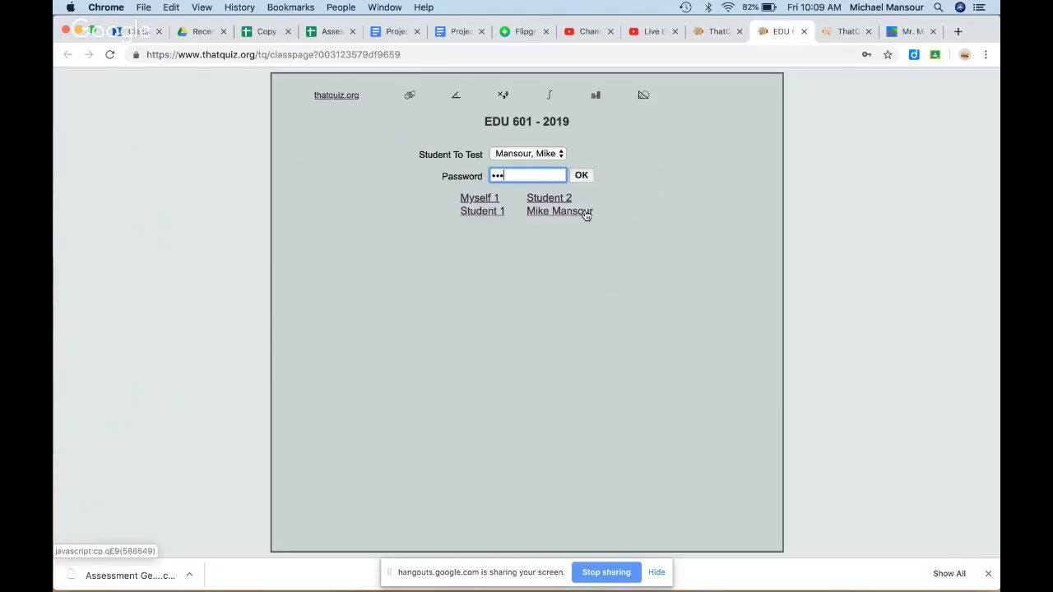
{"action": "key", "text": "Return"}
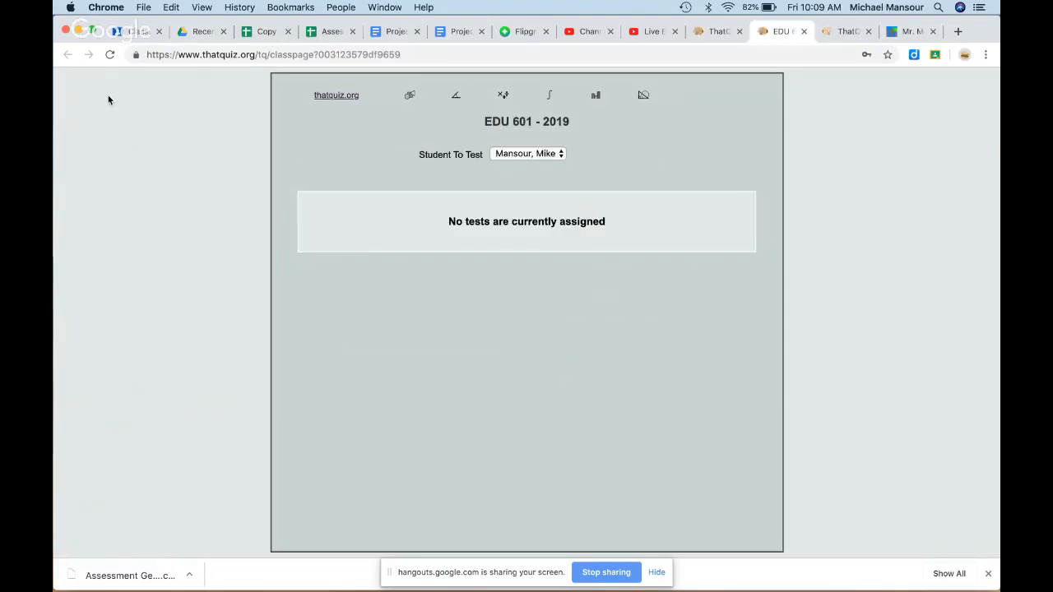
{"action": "left_click", "coordinate": [110, 58]}
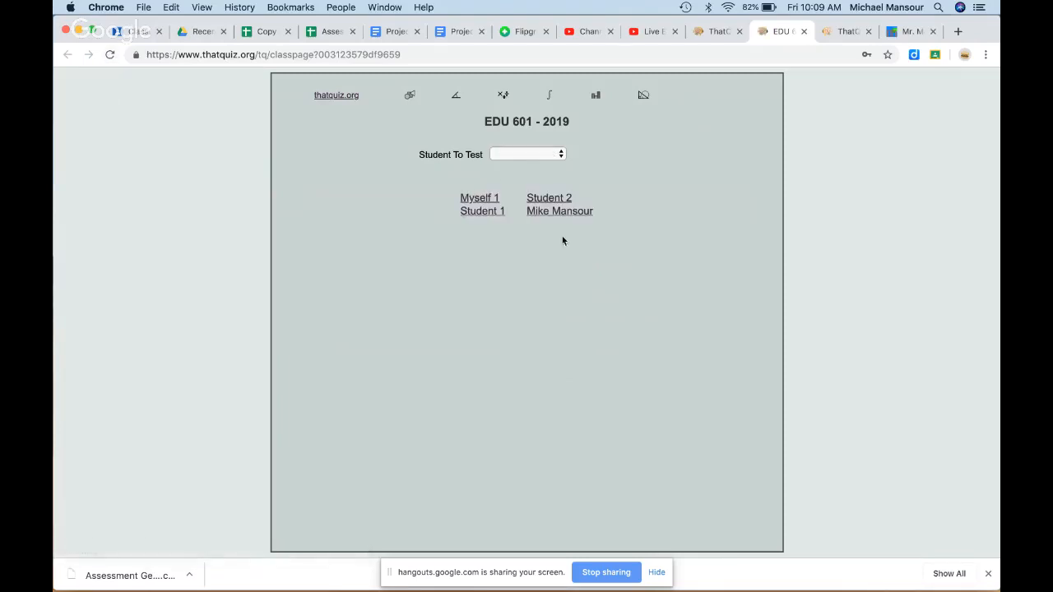
{"action": "left_click", "coordinate": [555, 213]}
{"action": "type", "text": "•"}
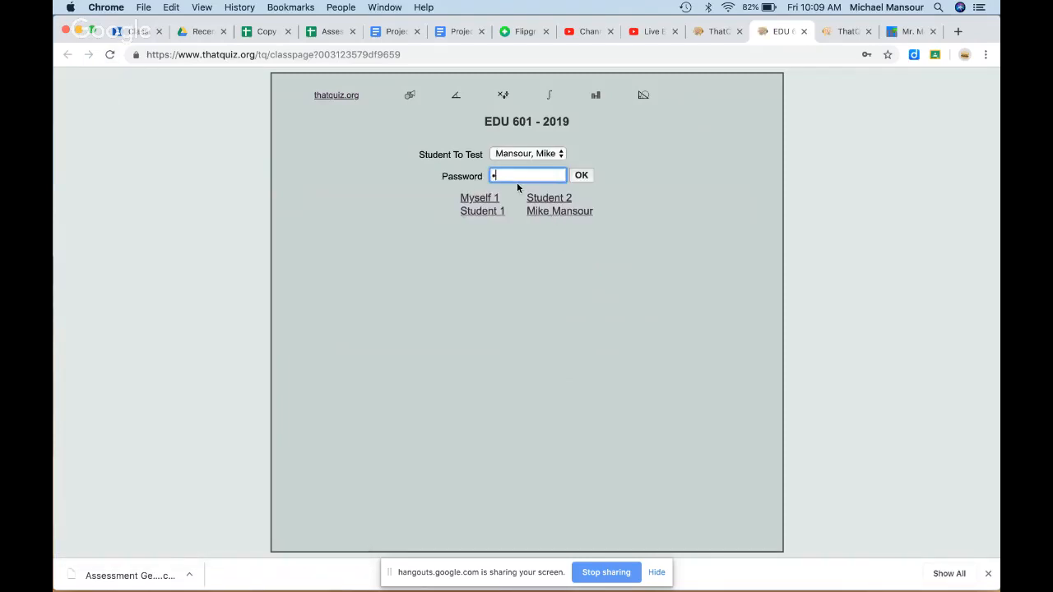
{"action": "type", "text": "••"}
{"action": "key", "text": "Return"}
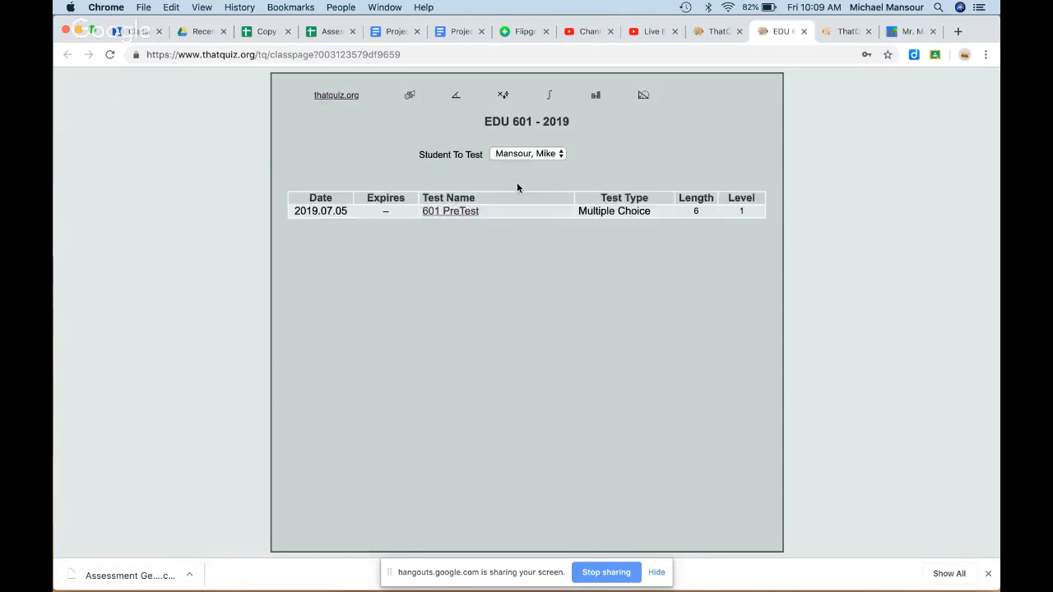
{"action": "left_click", "coordinate": [463, 212]}
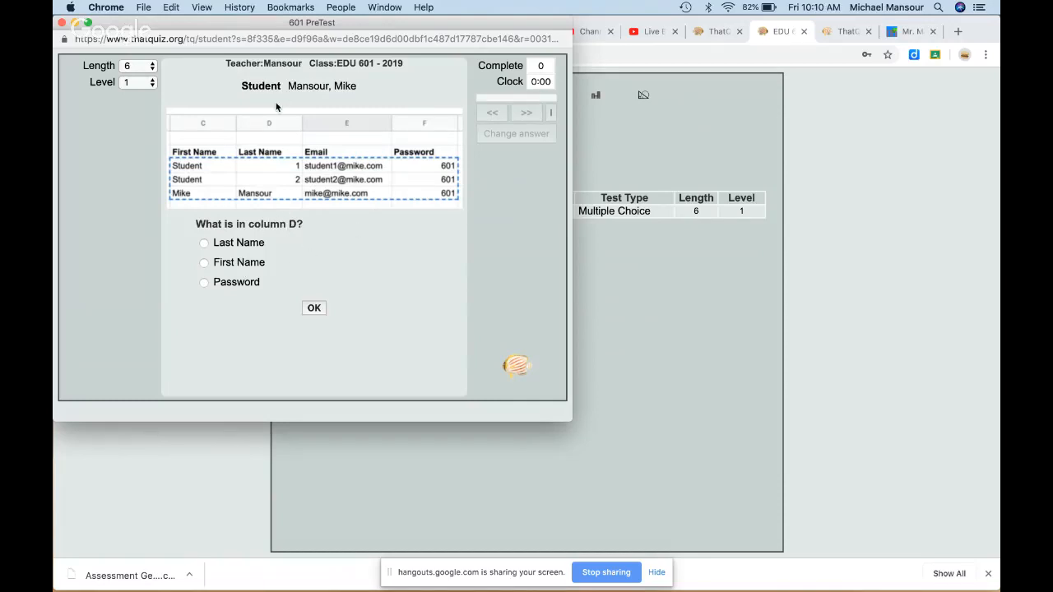
Step: Answer Last Name, Dr. Evil and Correct Answer, and submit 'Test Test' as the essay
{"action": "left_click", "coordinate": [204, 242]}
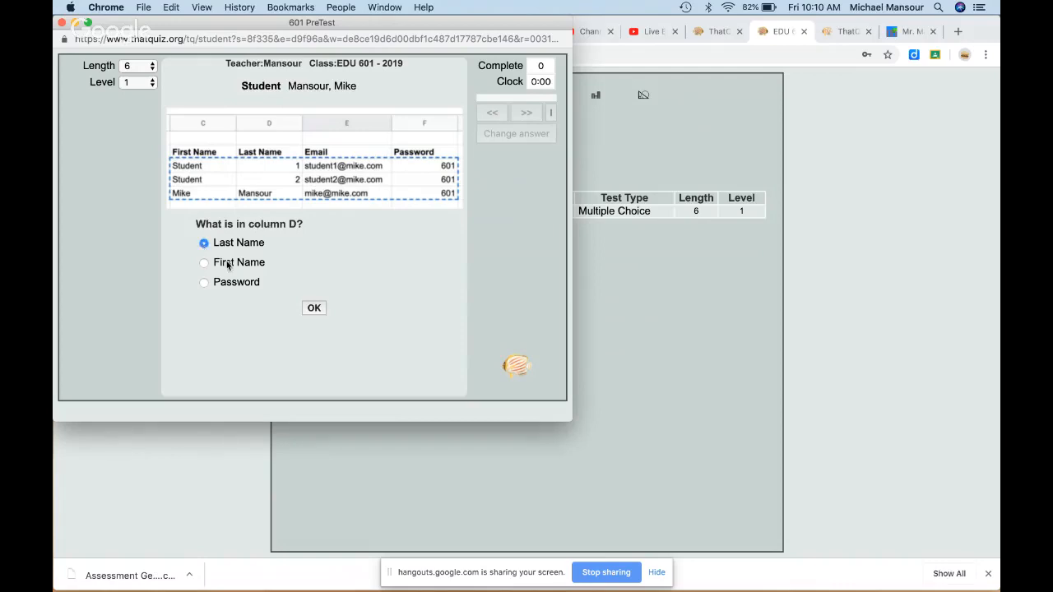
{"action": "left_click", "coordinate": [314, 309]}
{"action": "left_click", "coordinate": [204, 141]}
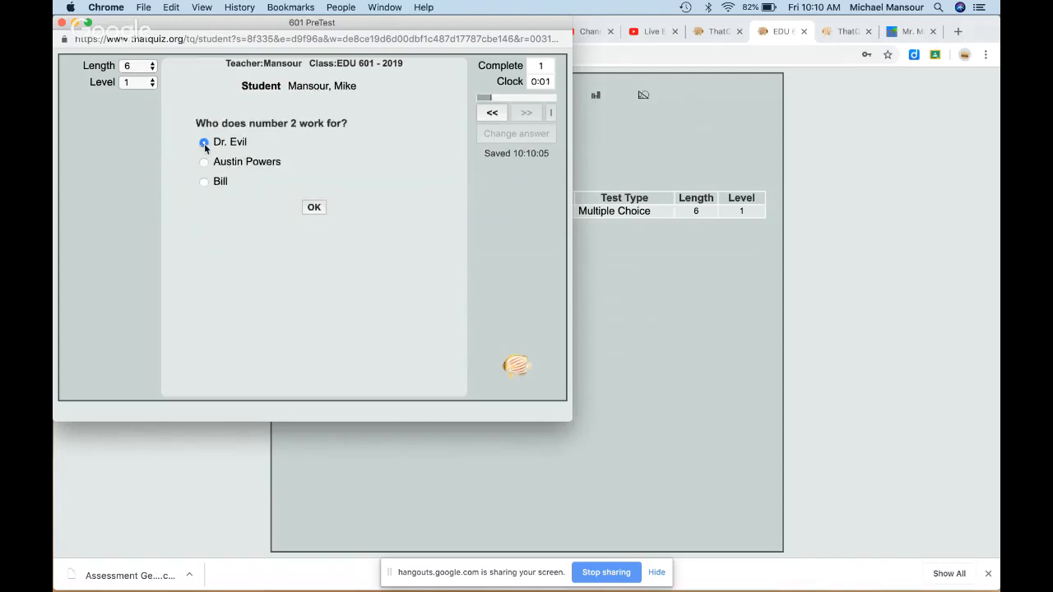
{"action": "left_click", "coordinate": [315, 208]}
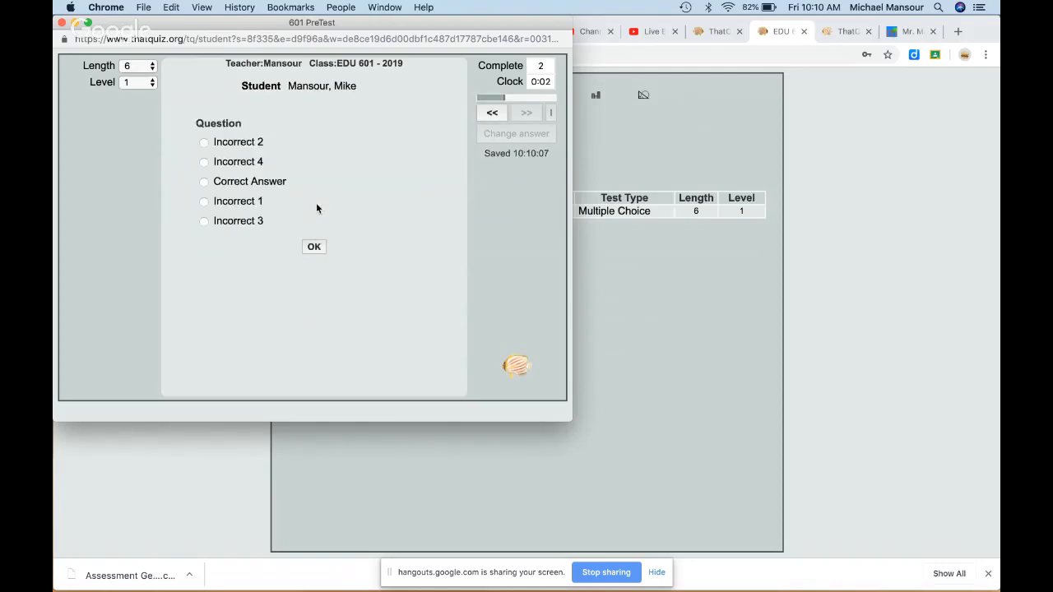
{"action": "left_click", "coordinate": [205, 182]}
{"action": "left_click", "coordinate": [311, 247]}
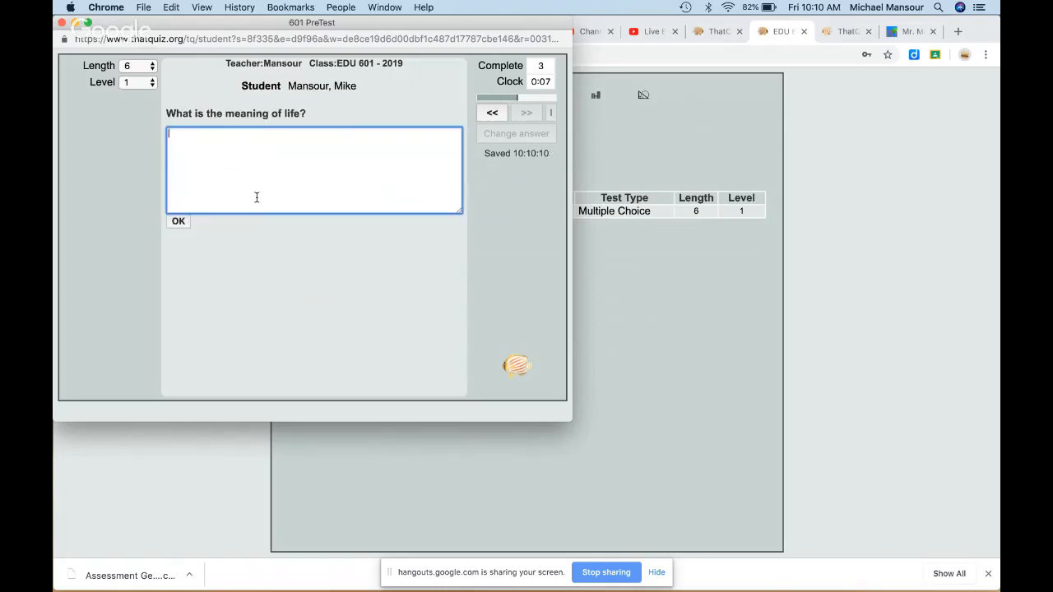
{"action": "type", "text": "Test Test 1"}
{"action": "left_click", "coordinate": [178, 222]}
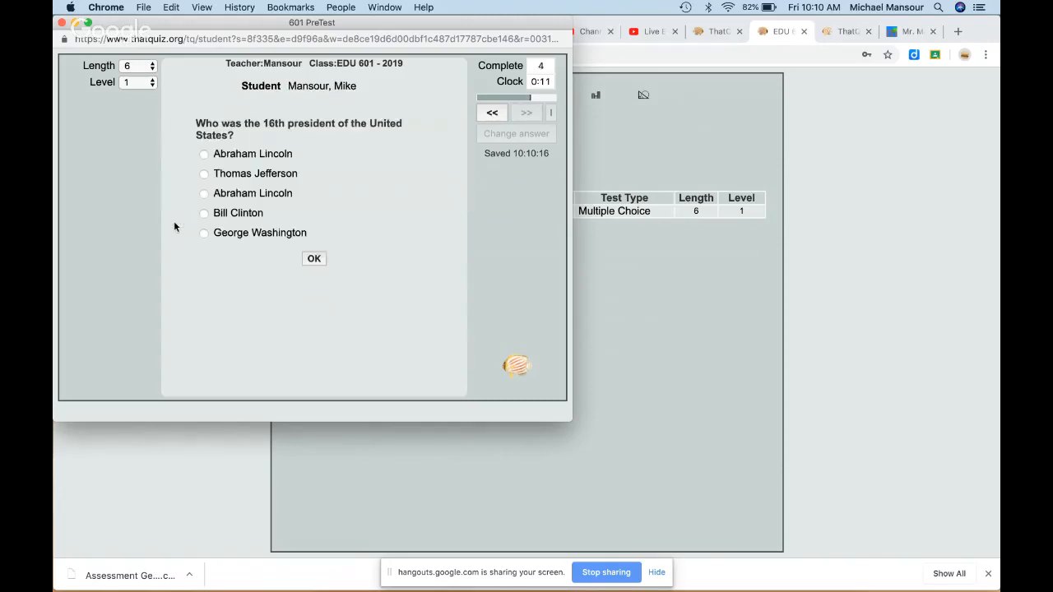
Step: Answer Abraham Lincoln and George Washington, finish the test, and close its window
{"action": "left_click", "coordinate": [204, 155]}
{"action": "left_click", "coordinate": [314, 259]}
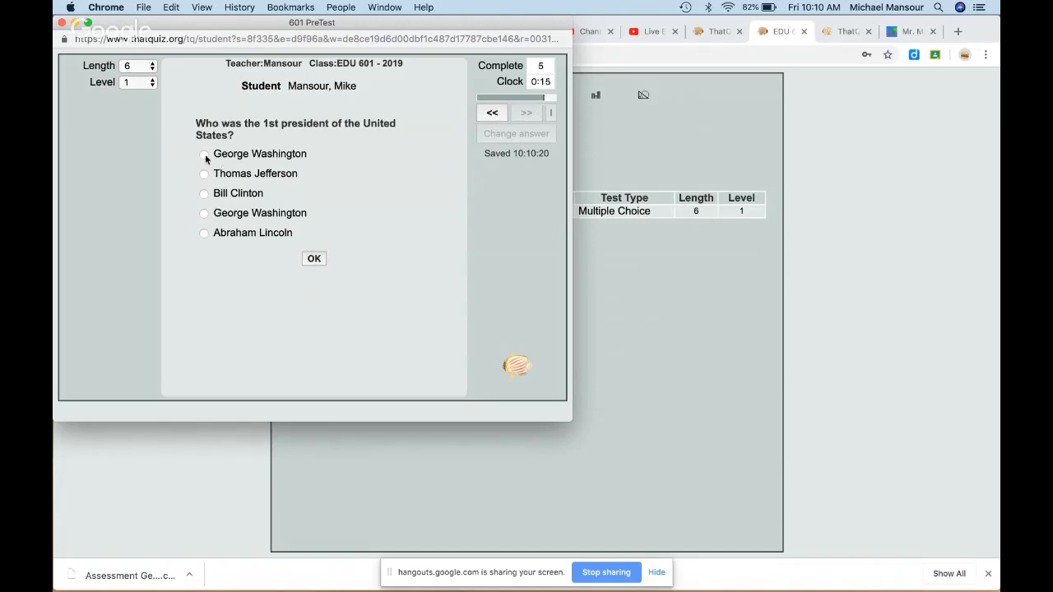
{"action": "left_click", "coordinate": [204, 155]}
{"action": "left_click", "coordinate": [316, 258]}
{"action": "left_click", "coordinate": [326, 147]}
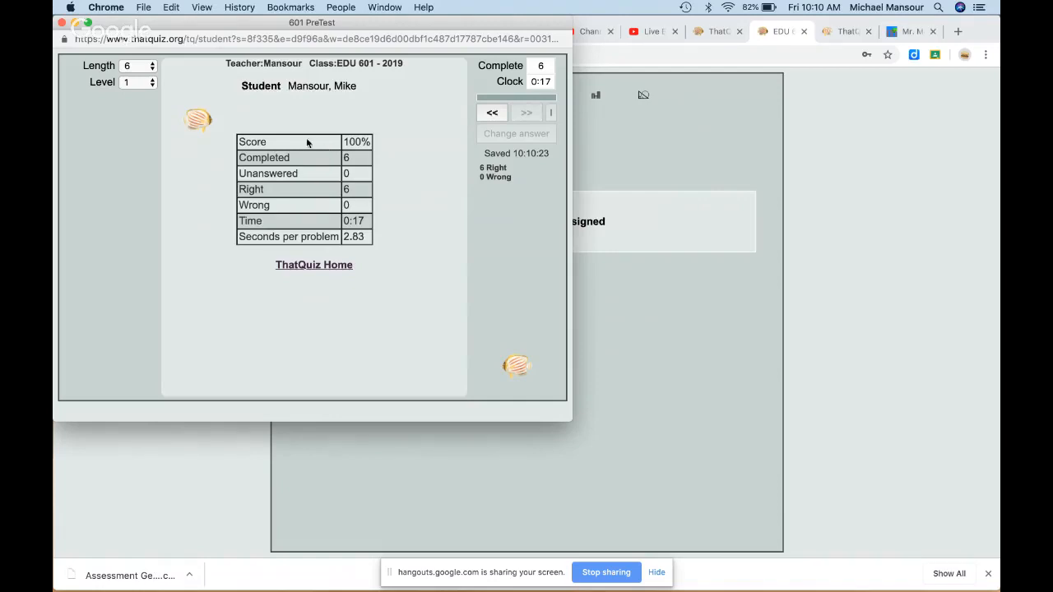
{"action": "left_click", "coordinate": [62, 23]}
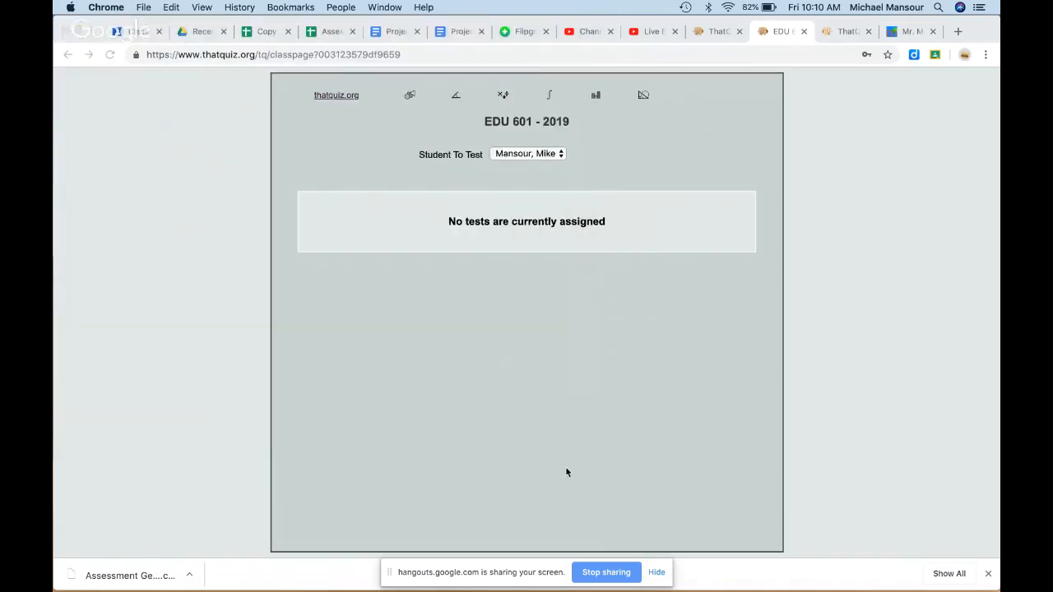
Step: Show the grades table for the Class of 2020 on the teacher page
{"action": "left_click", "coordinate": [709, 32]}
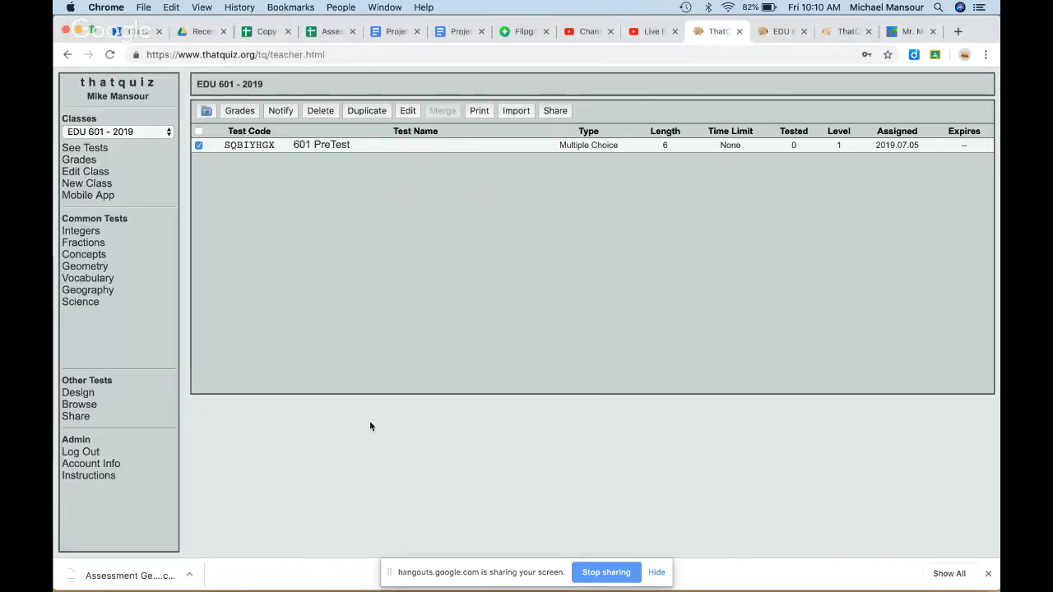
{"action": "left_click", "coordinate": [138, 131]}
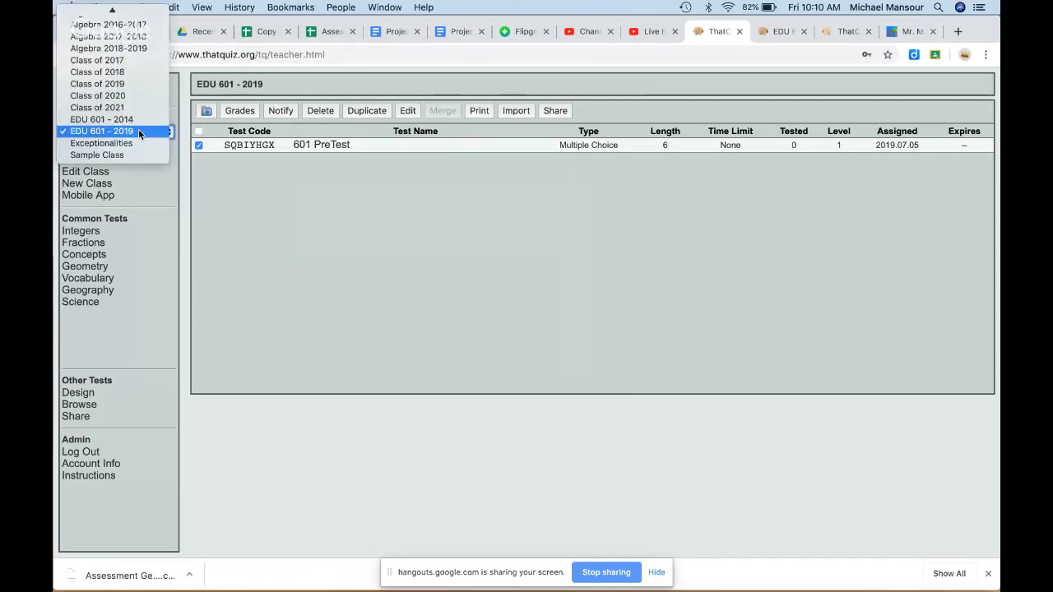
{"action": "left_click", "coordinate": [128, 96]}
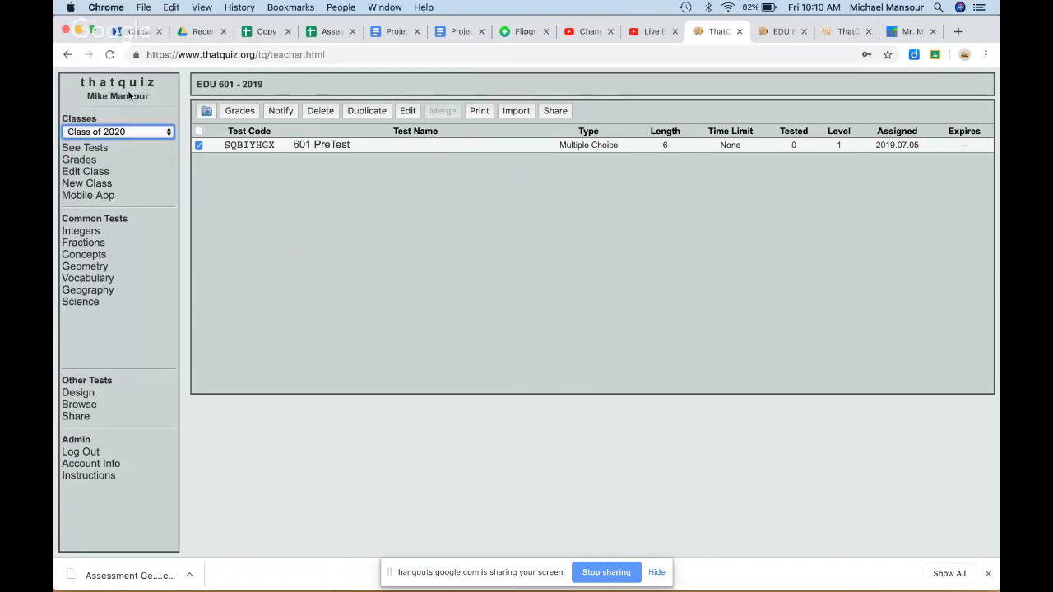
{"action": "left_click", "coordinate": [80, 160]}
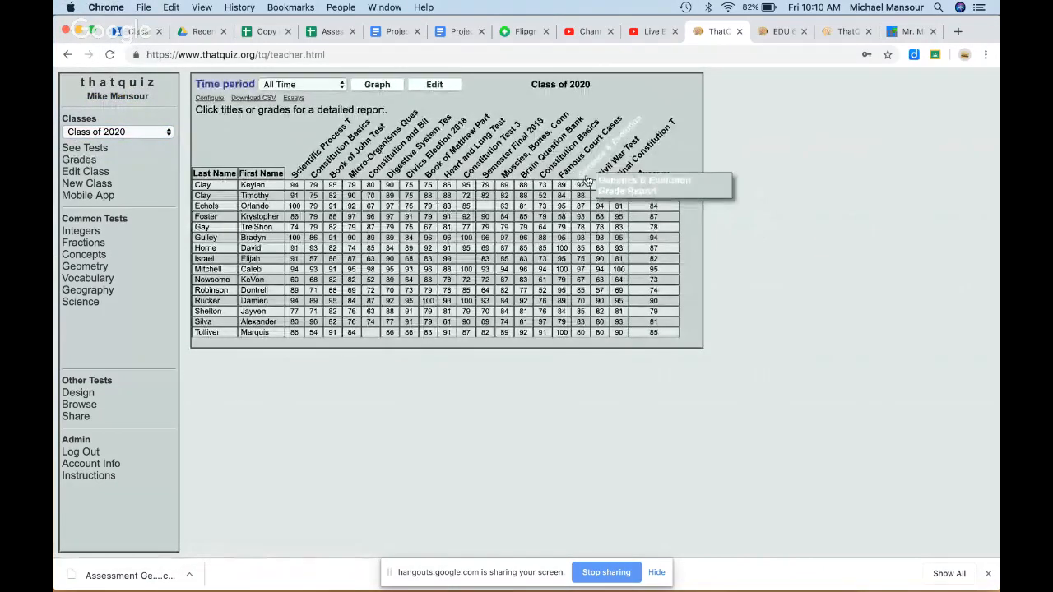
Step: Open the Genetics & Evolution grade report and its per-question results
{"action": "left_click", "coordinate": [584, 176]}
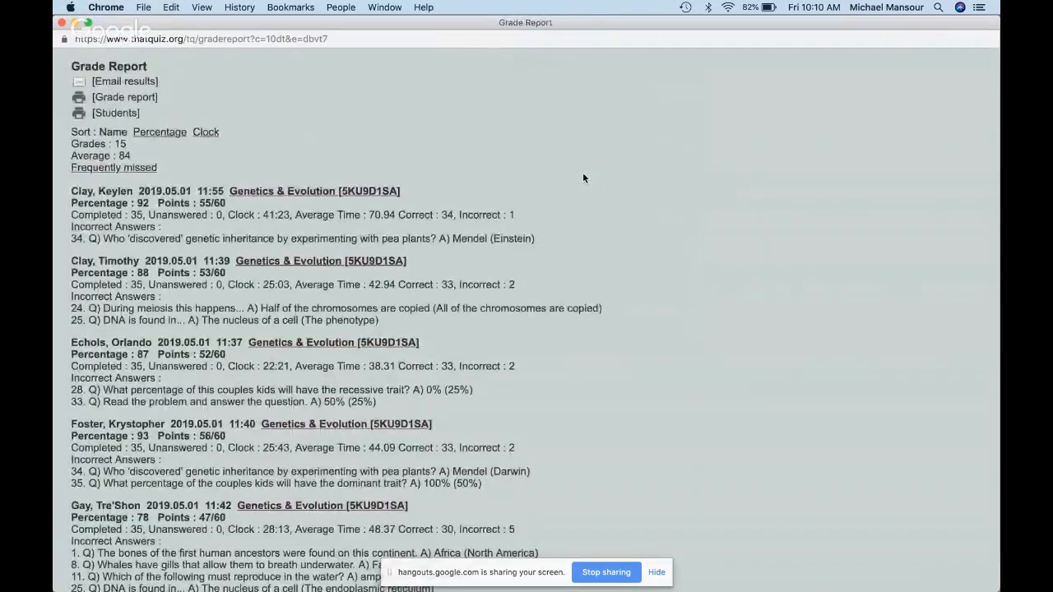
{"action": "left_click_drag", "start_coordinate": [997, 274], "coordinate": [622, 274]}
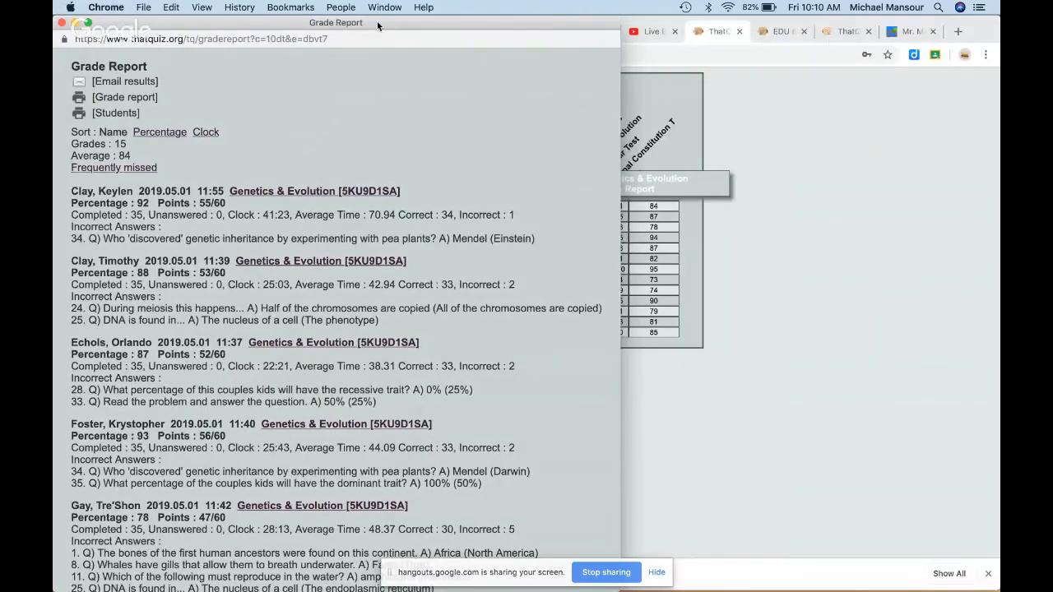
{"action": "left_click_drag", "start_coordinate": [381, 21], "coordinate": [610, 33]}
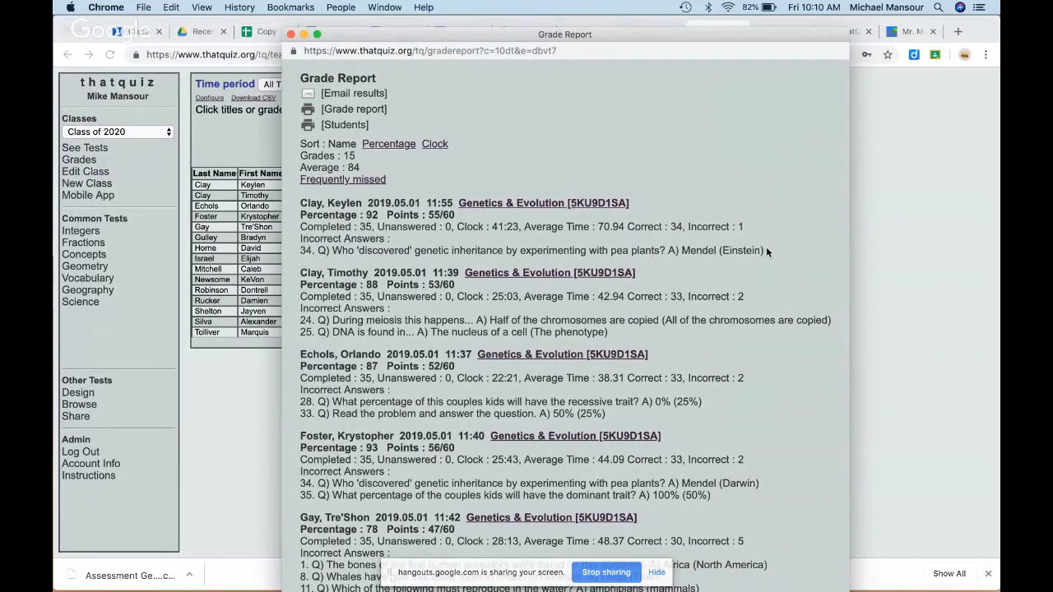
{"action": "left_click", "coordinate": [535, 203]}
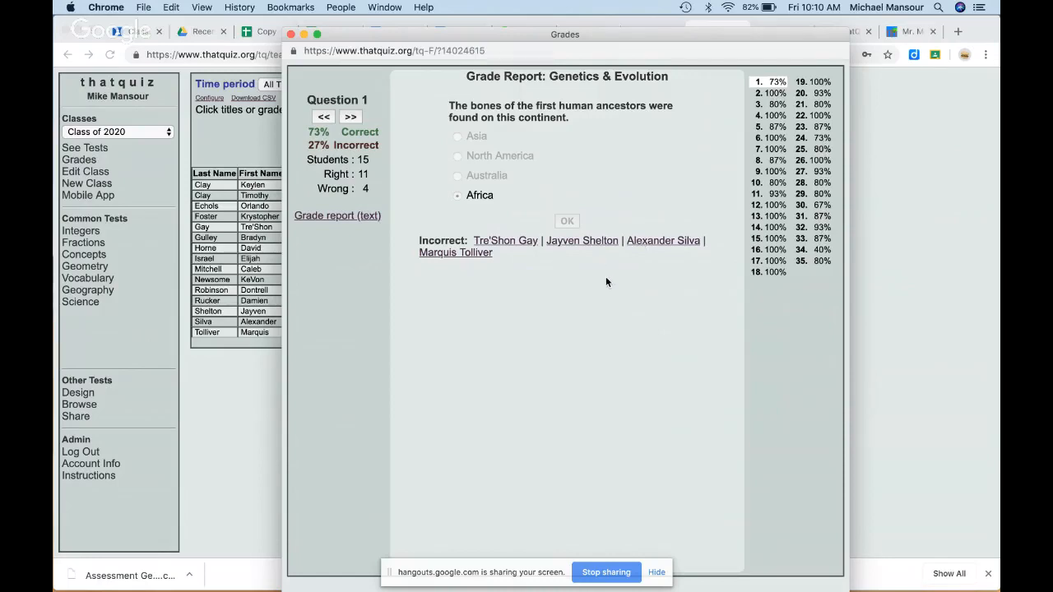
Step: Step through seven Genetics & Evolution question results, then close the per-question window
{"action": "left_click", "coordinate": [352, 118]}
{"action": "left_click", "coordinate": [351, 119]}
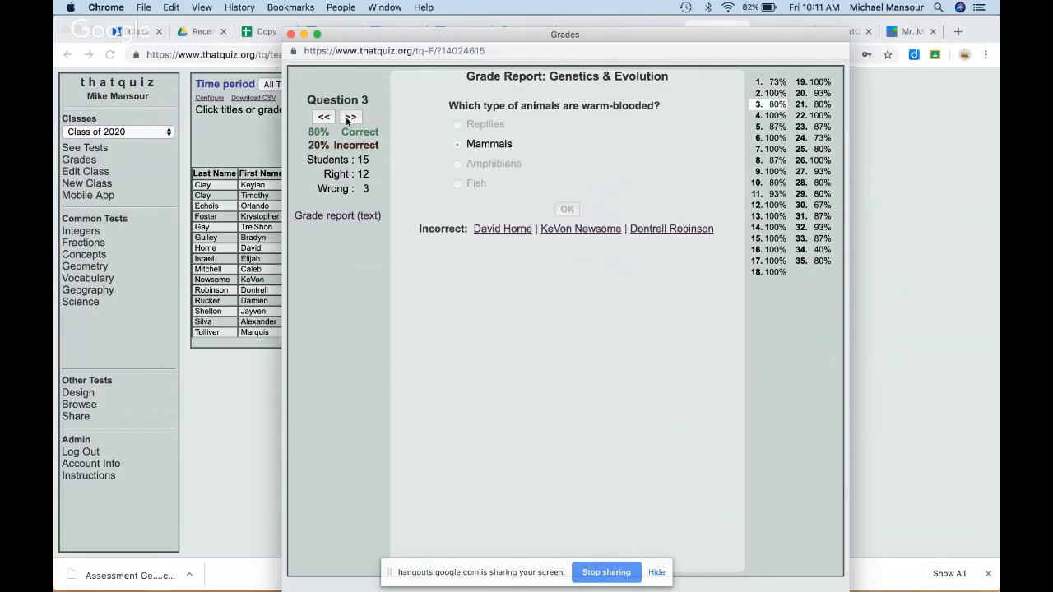
{"action": "left_click", "coordinate": [351, 119]}
{"action": "left_click", "coordinate": [349, 119]}
{"action": "left_click", "coordinate": [350, 119]}
{"action": "left_click", "coordinate": [350, 119]}
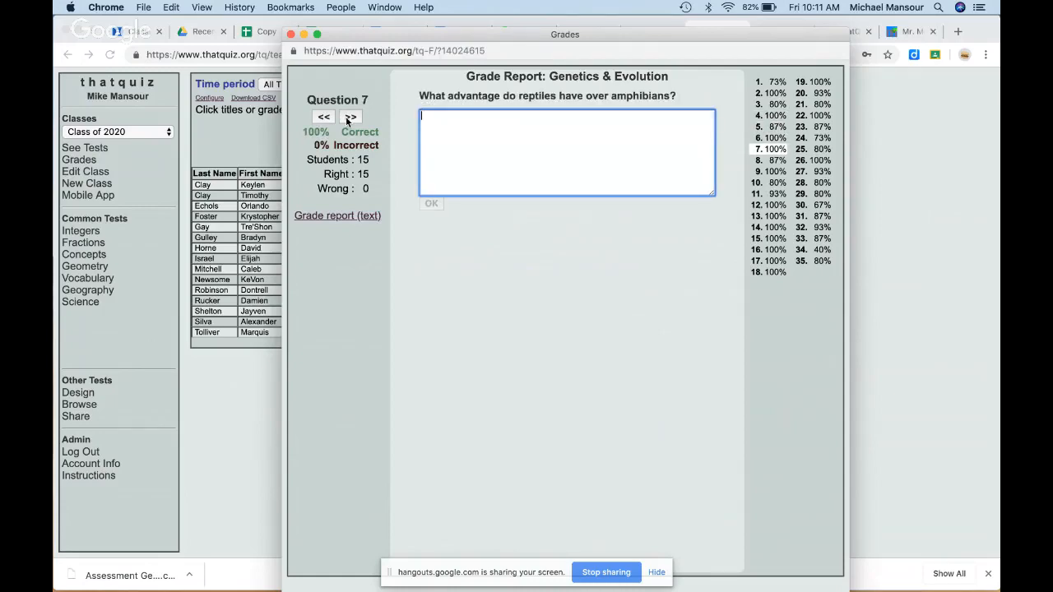
{"action": "left_click", "coordinate": [350, 118]}
{"action": "left_click", "coordinate": [350, 118]}
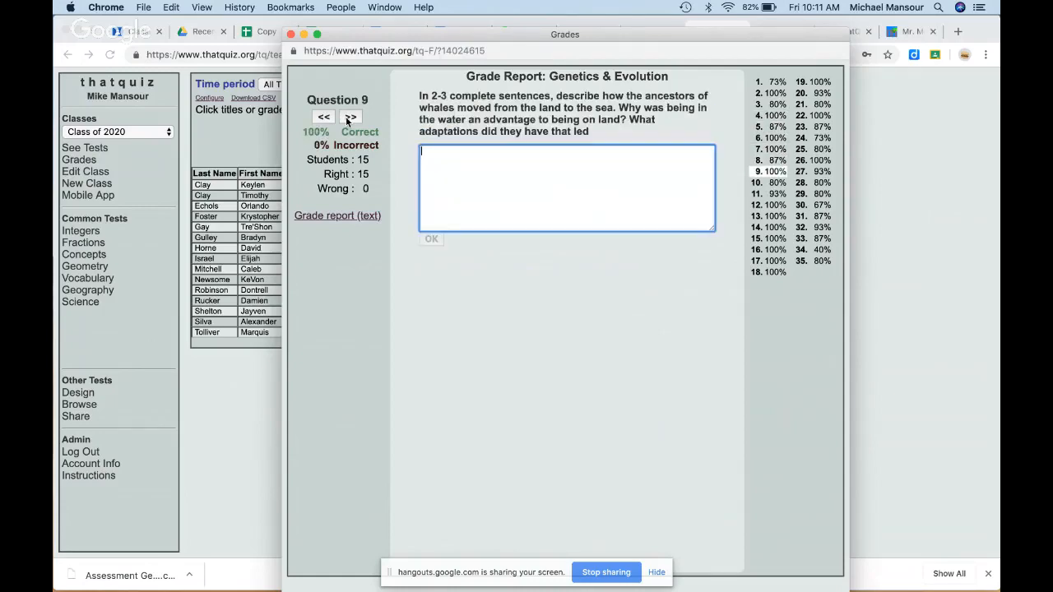
{"action": "left_click", "coordinate": [290, 34]}
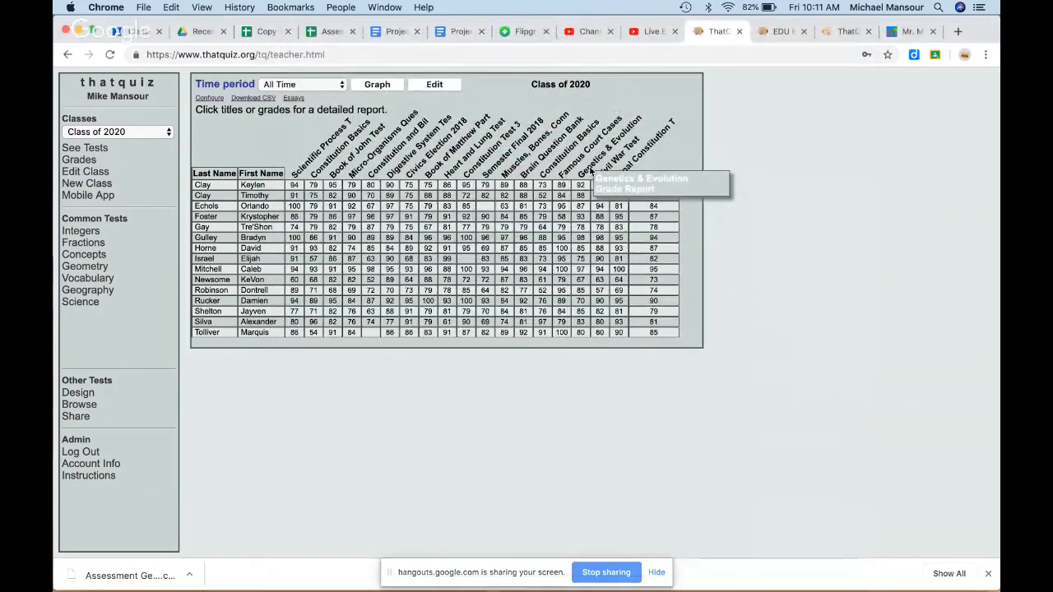
Step: View the frequently missed questions in the text grade report, then close it
{"action": "left_click", "coordinate": [589, 169]}
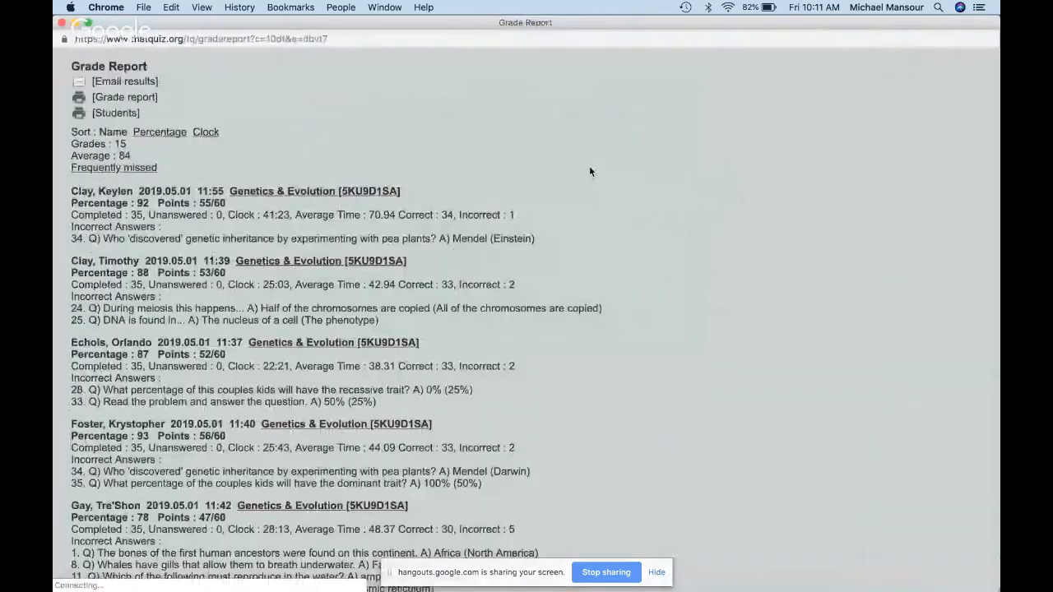
{"action": "left_click", "coordinate": [143, 167]}
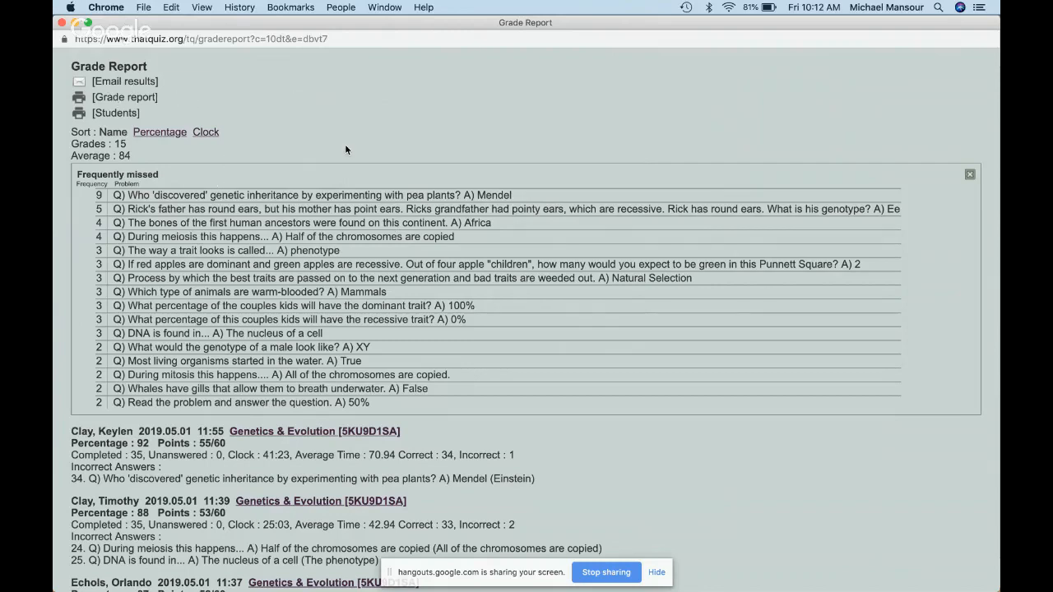
{"action": "left_click", "coordinate": [61, 25]}
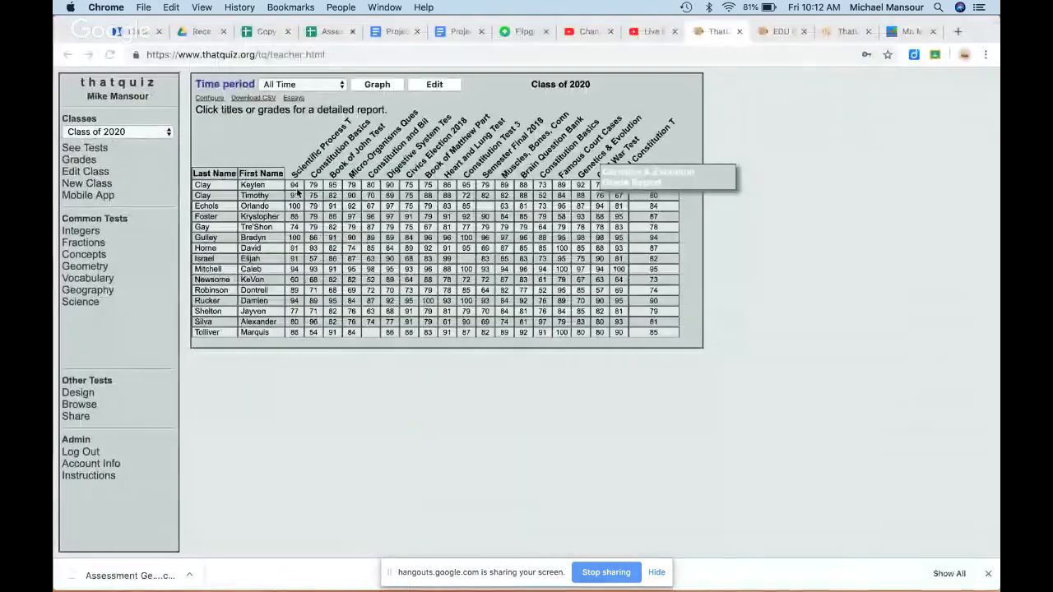
Step: Open the new 601 PreTest essay awaiting review in class EDU 601 - 2019
{"action": "left_click", "coordinate": [144, 134]}
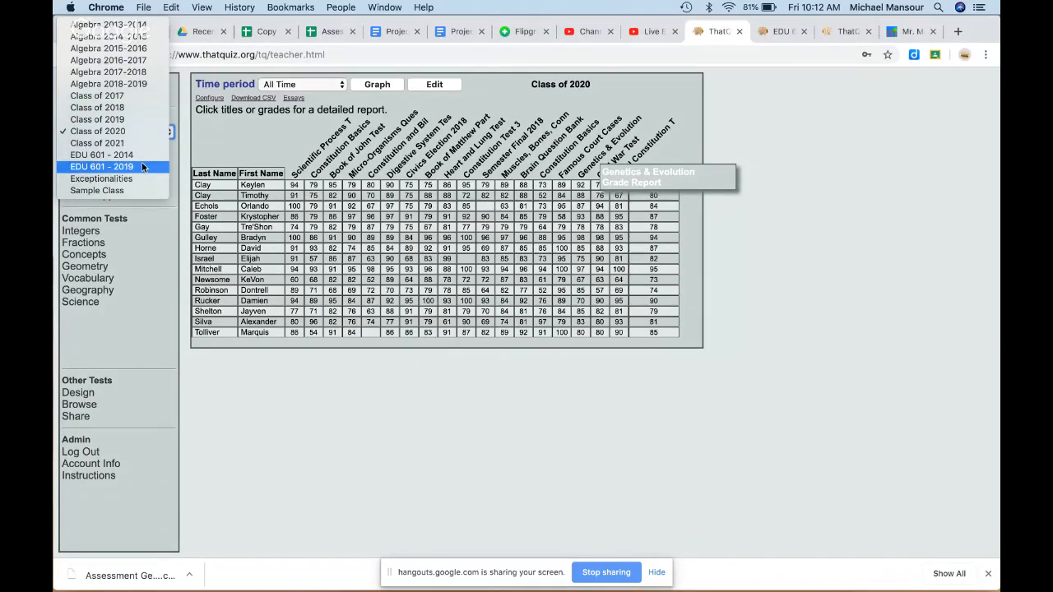
{"action": "left_click", "coordinate": [142, 167]}
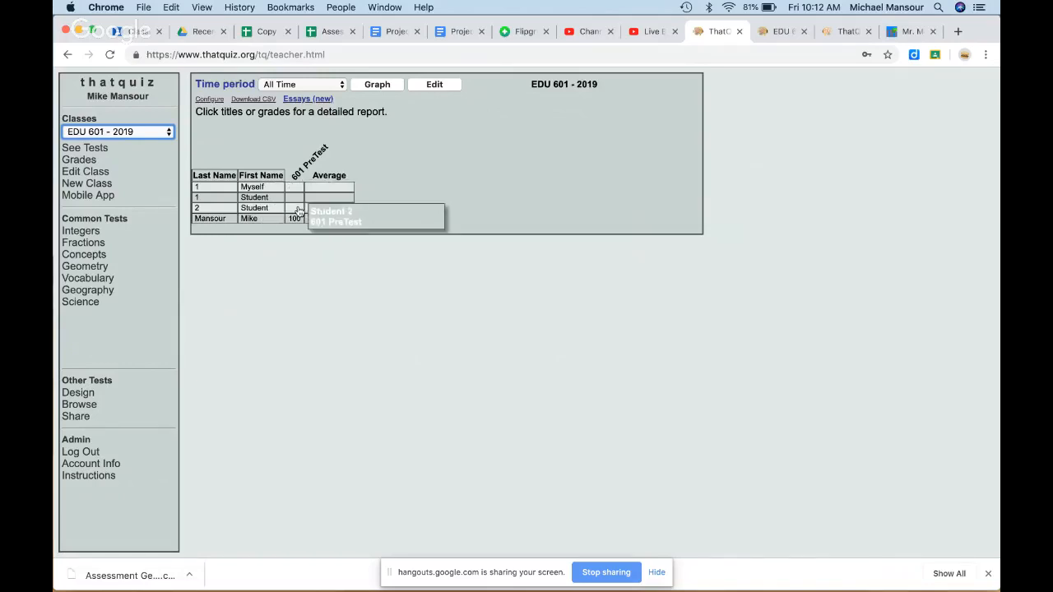
{"action": "left_click", "coordinate": [329, 100]}
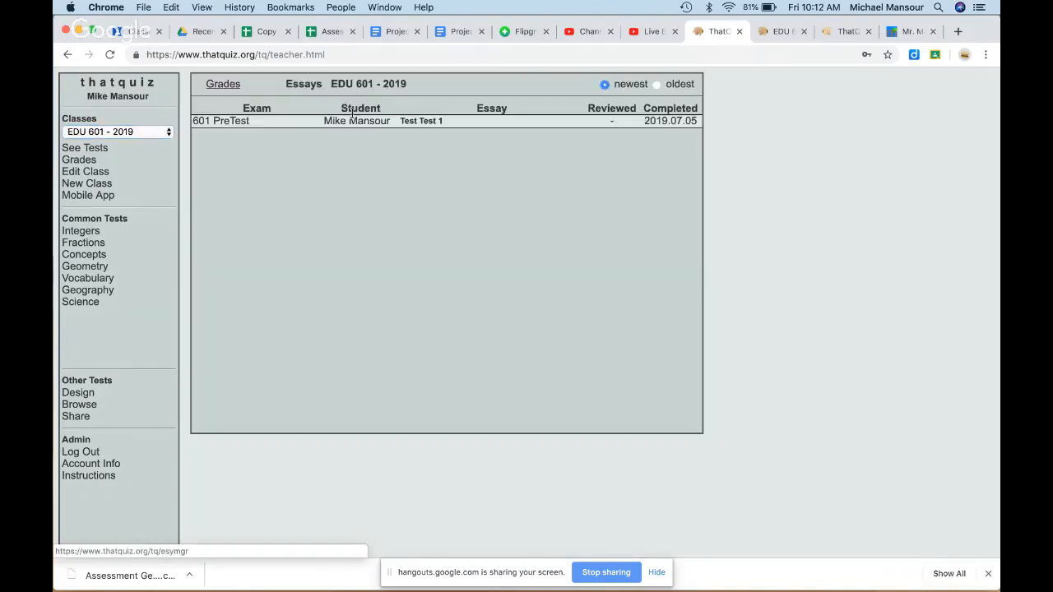
{"action": "left_click", "coordinate": [362, 121]}
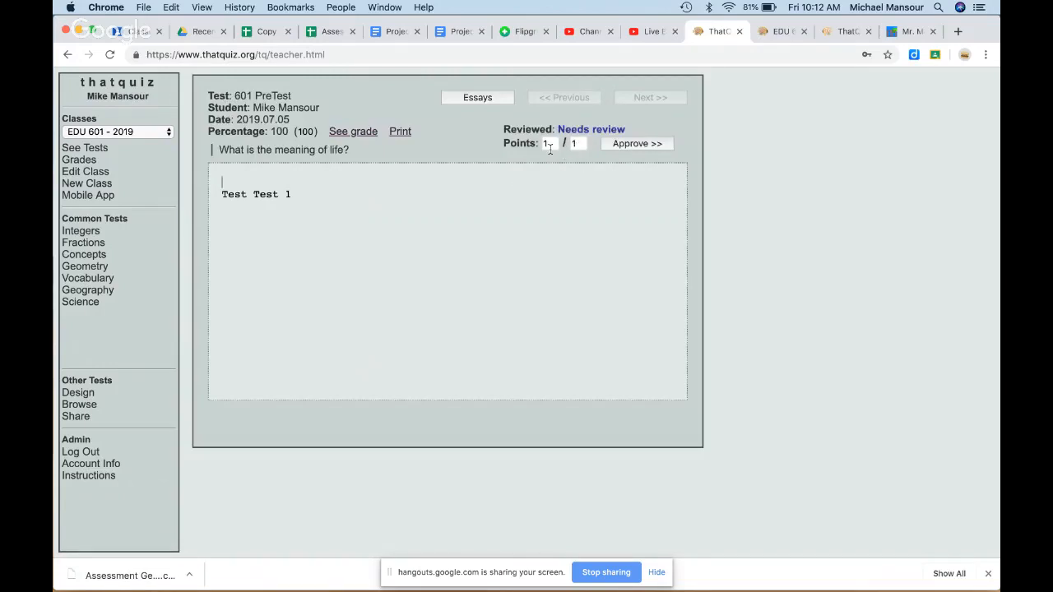
Step: Add the comment '- Good job' after the essay answer and approve it
{"action": "left_click", "coordinate": [379, 194]}
{"action": "type", "text": "- Good job"}
{"action": "left_click", "coordinate": [641, 144]}
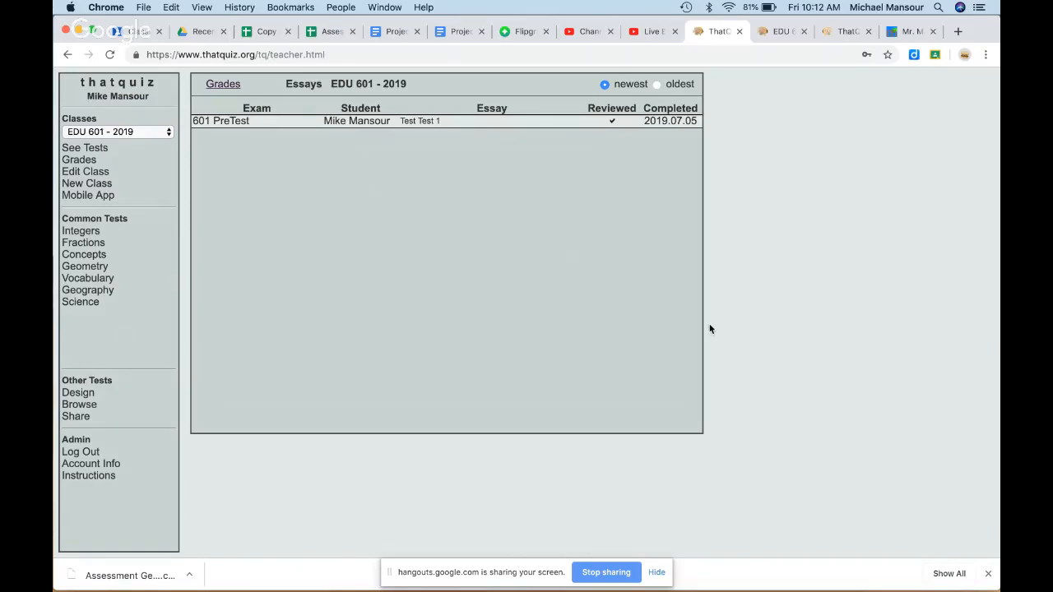
{"action": "key", "text": "ctrl+Up"}
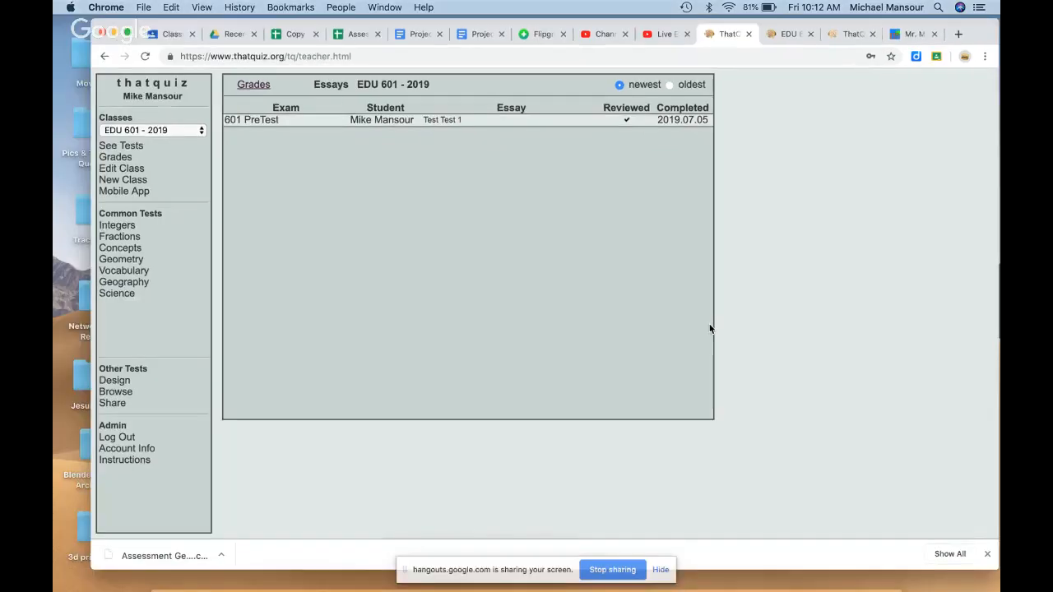